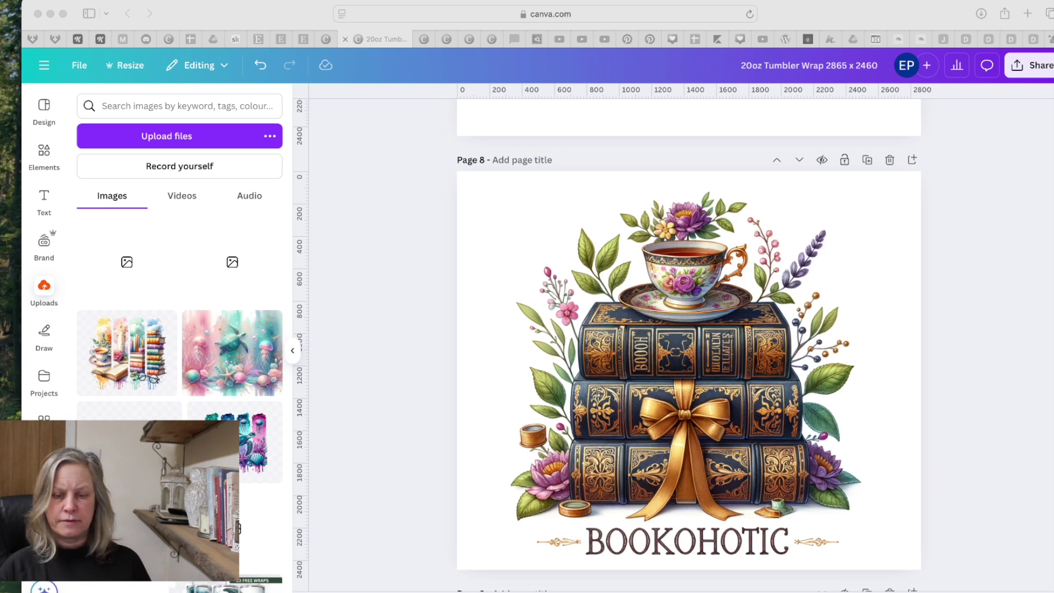
Grab the BOOKOHOTIC caption from the teacup image as editable Sunday text, size 154.
left_click(930, 334)
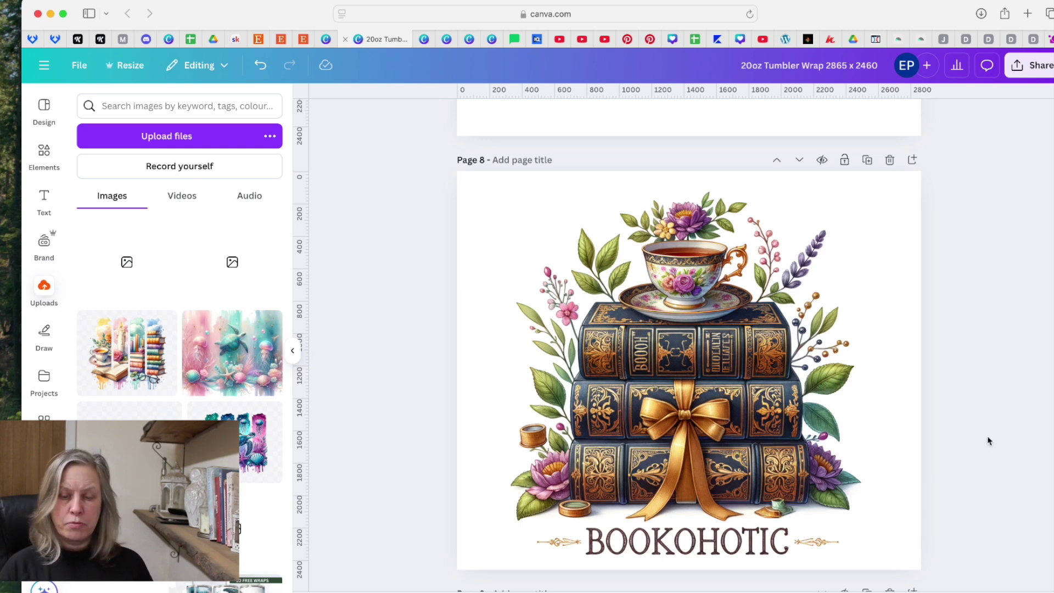
left_click(687, 371)
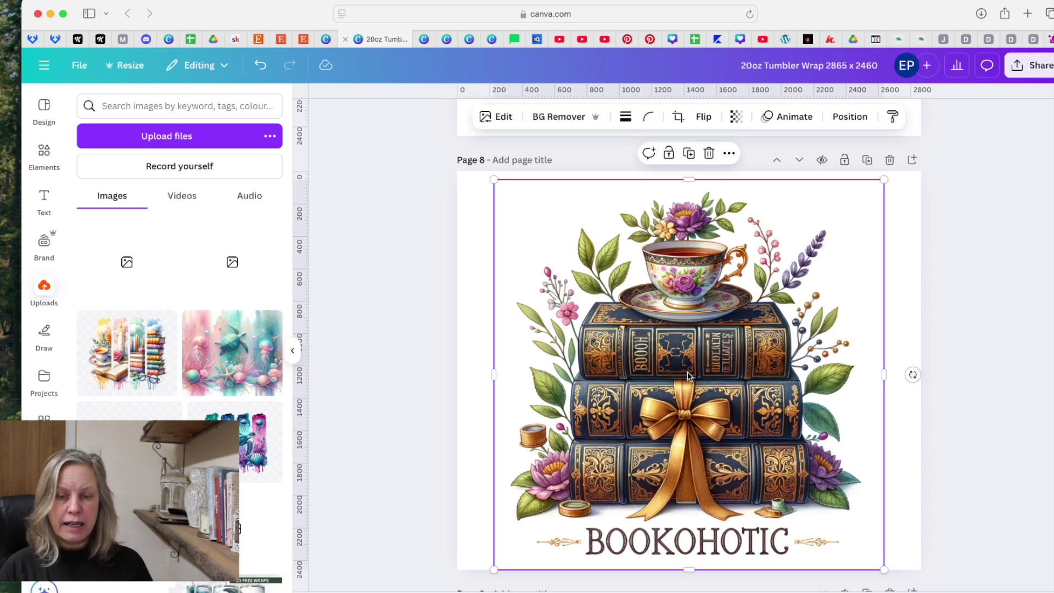
left_click(501, 117)
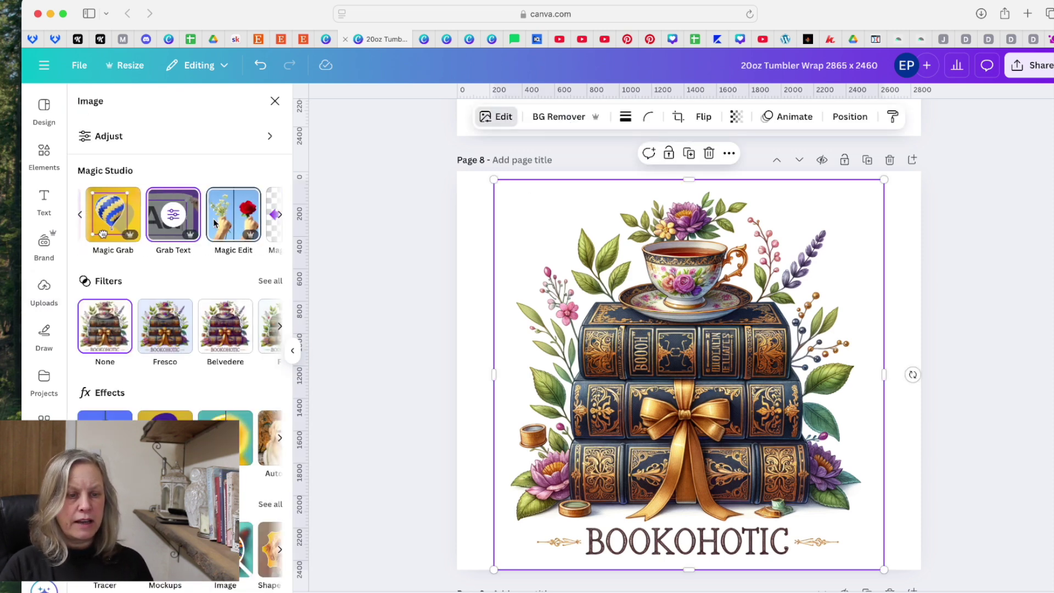
scroll(215, 223, "left", 3)
scroll(193, 221, "right", 2)
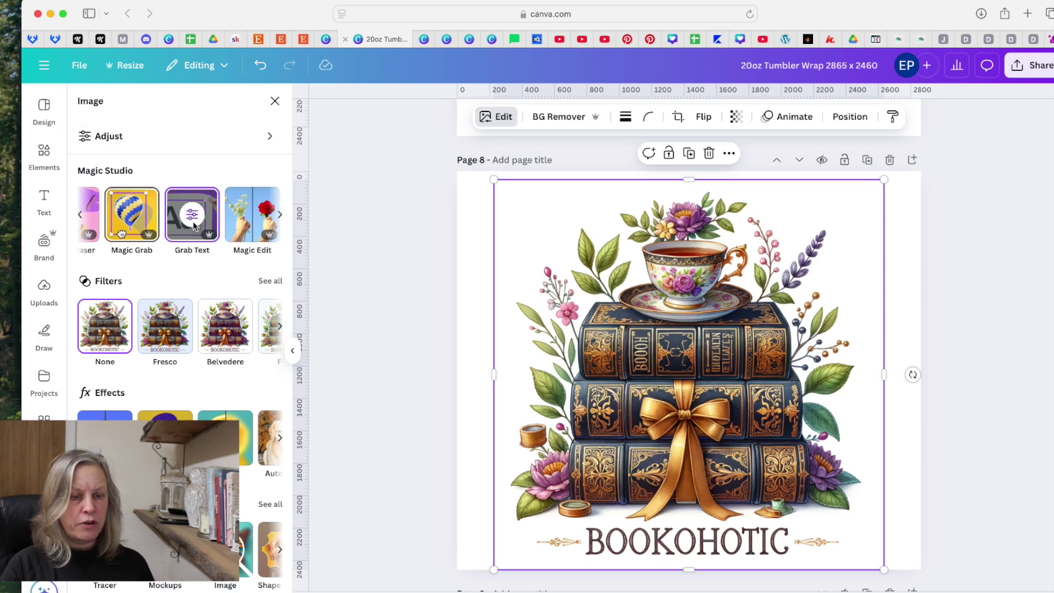
scroll(192, 222, "right", 2)
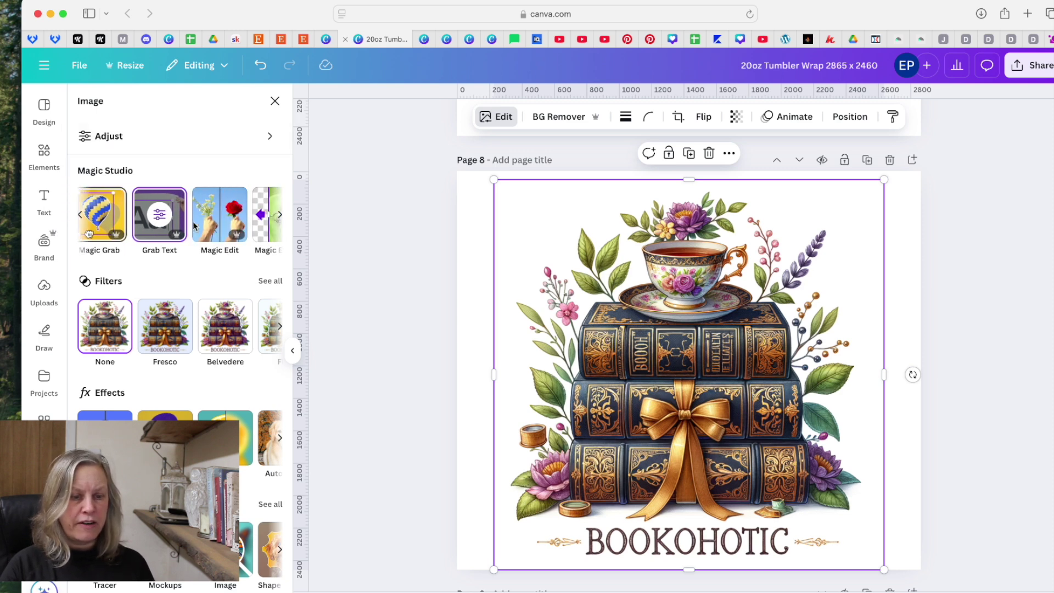
left_click(147, 216)
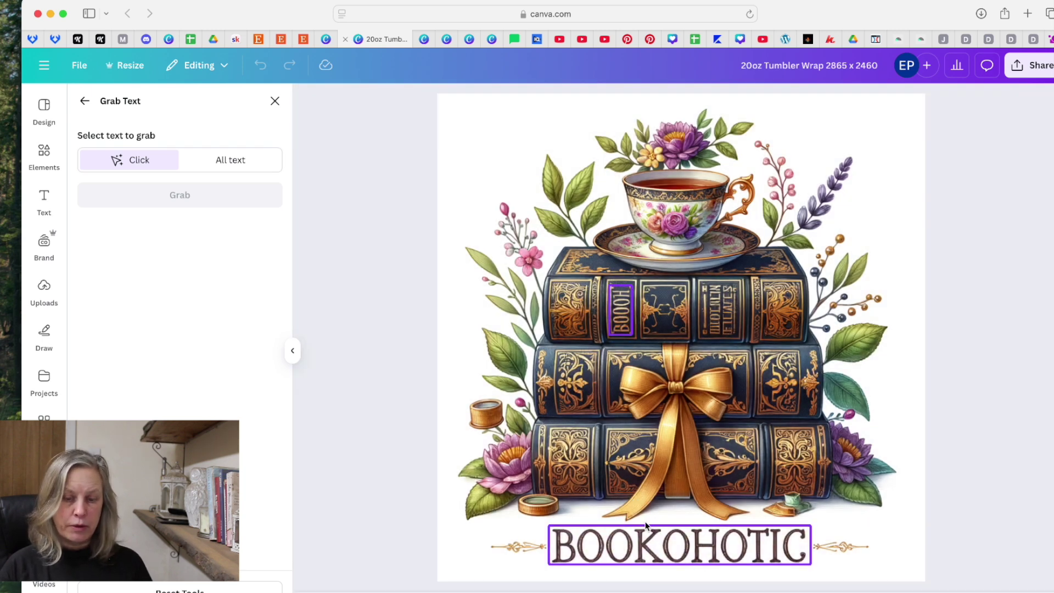
left_click(641, 549)
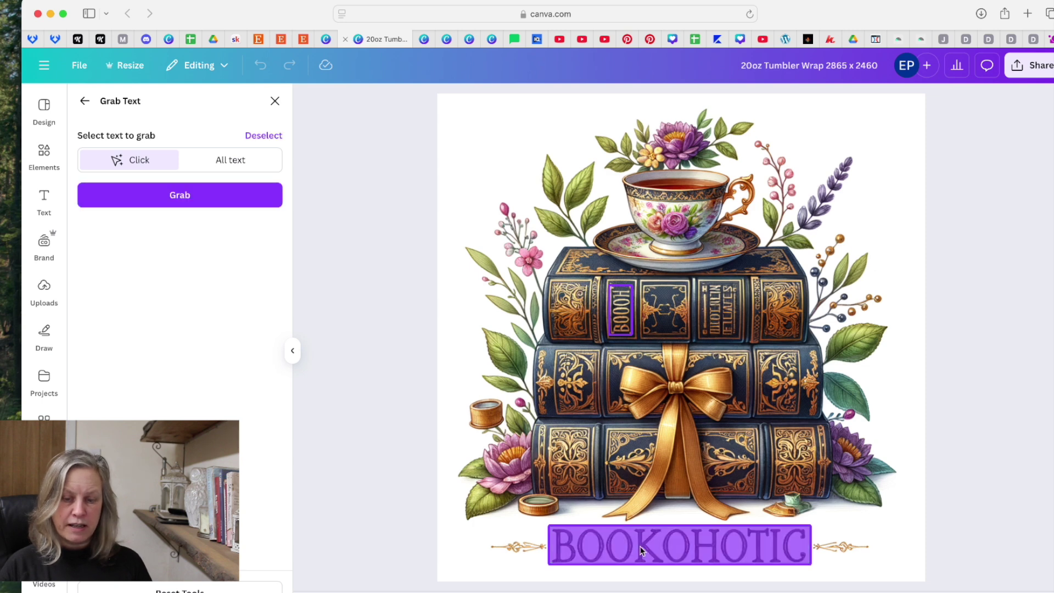
left_click(235, 204)
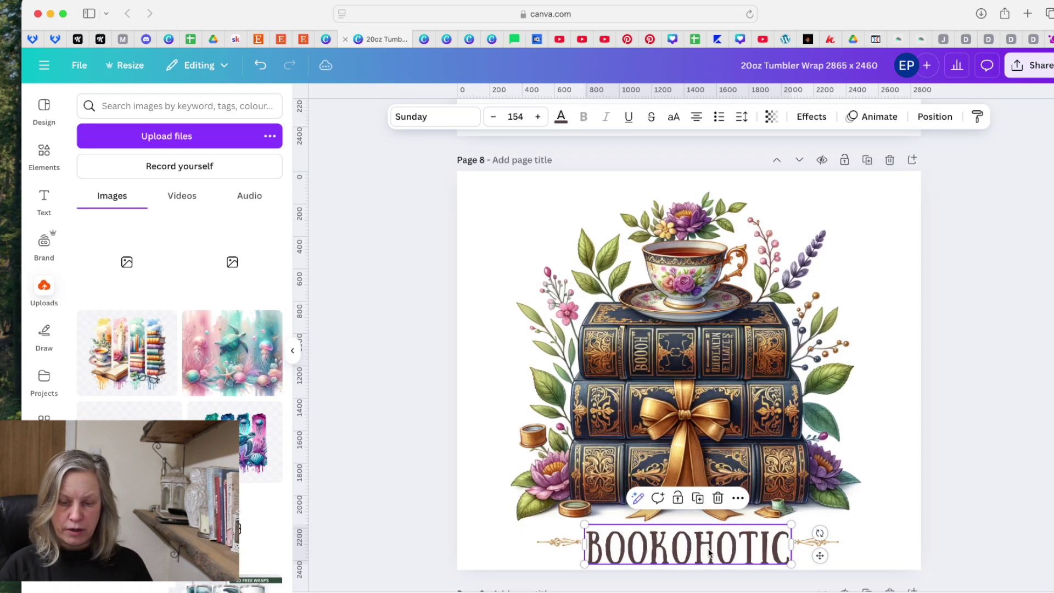
Correct the caption's spelling to BOOKOHOLIC and change its font to Recoleta.
left_click(709, 551)
key("BackSpace")
type("L")
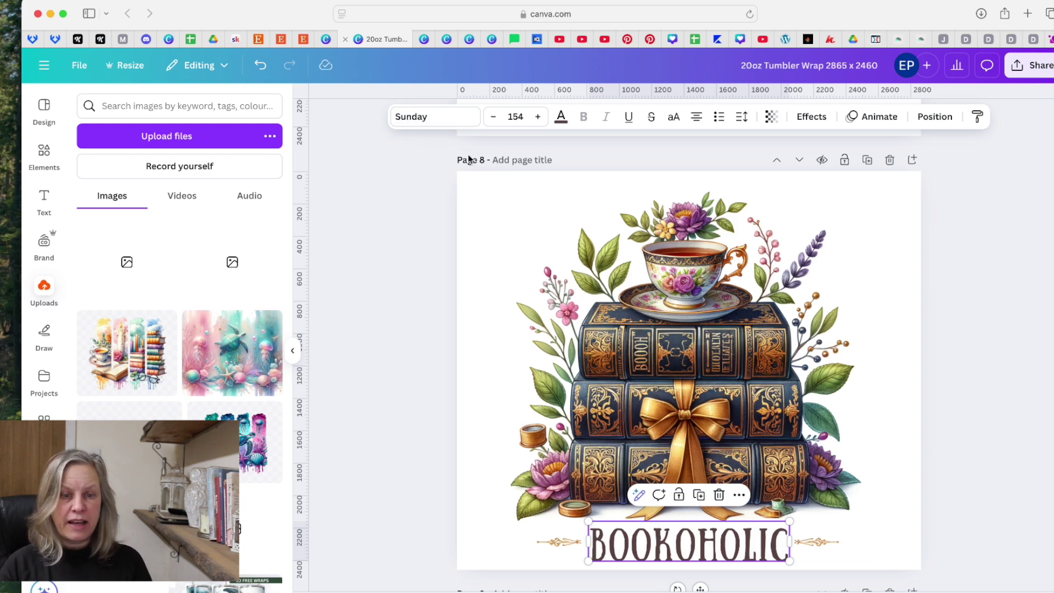
left_click(448, 117)
scroll(603, 329, "down", 1)
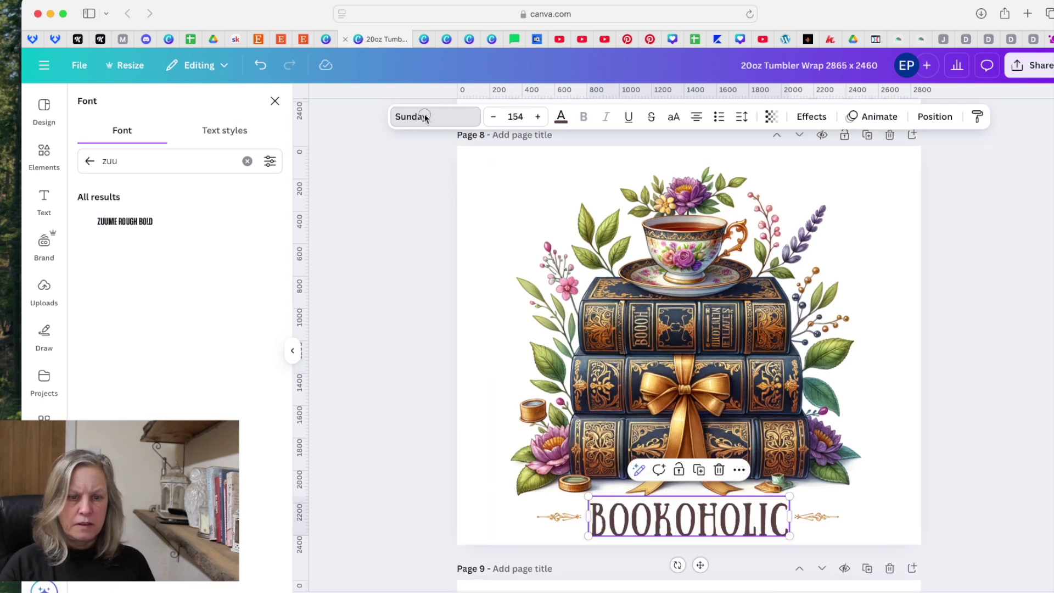
left_click(423, 116)
left_click(421, 116)
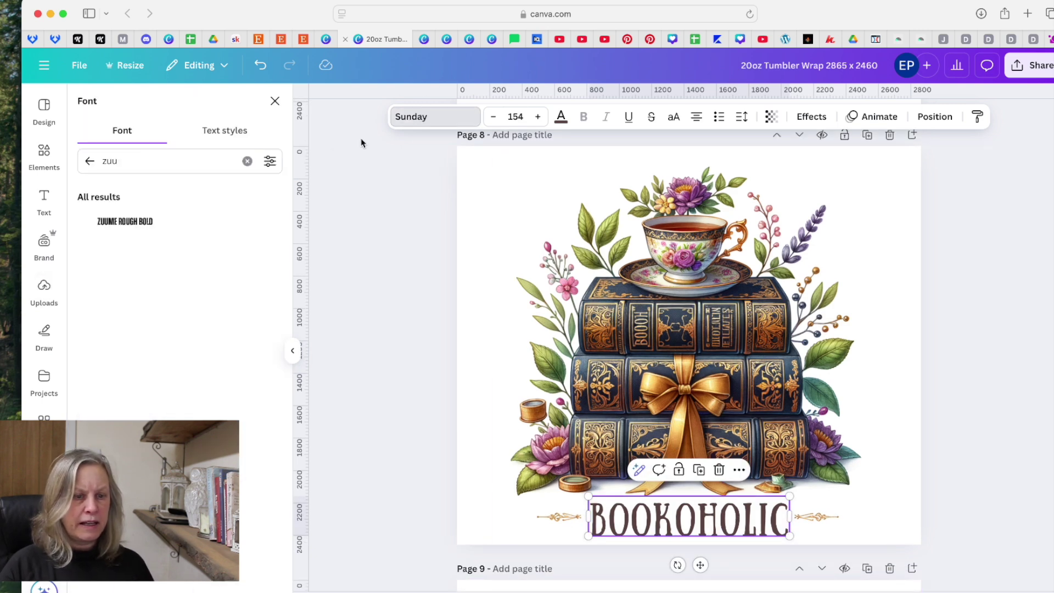
left_click(171, 160)
key("BackSpace")
key("BackSpace")
key("BackSpace")
type("recol")
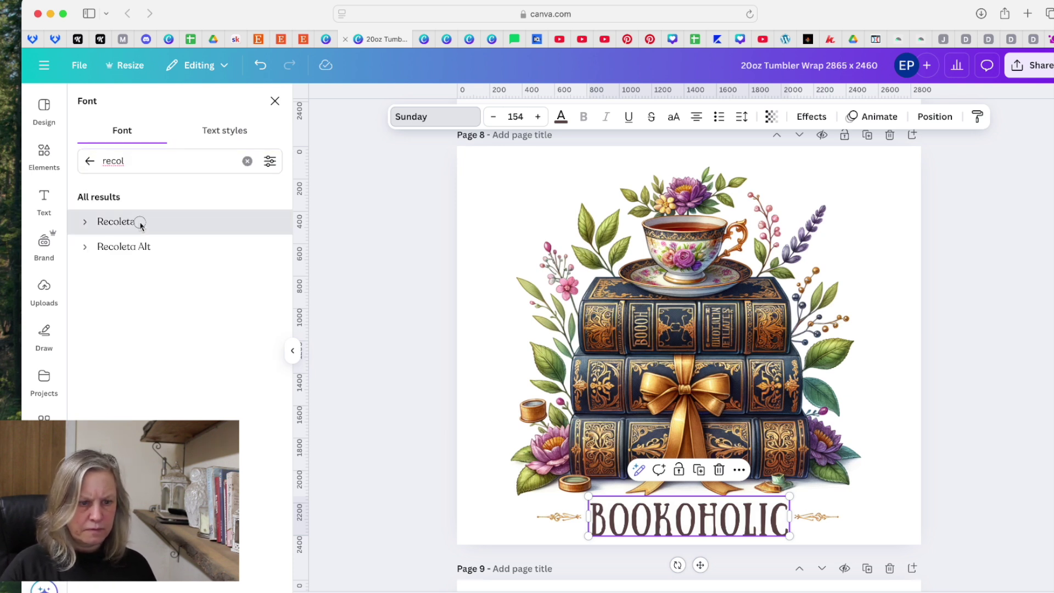
left_click(141, 223)
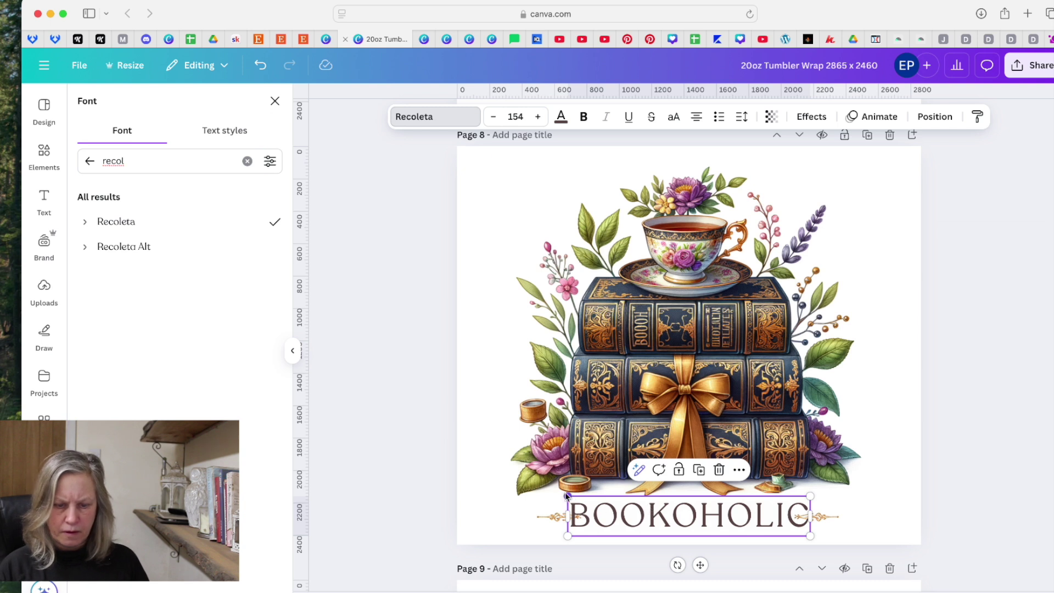
Shrink the BOOKOHOLIC caption slightly to size 123 and make it bold.
left_click_drag(567, 494, 588, 499)
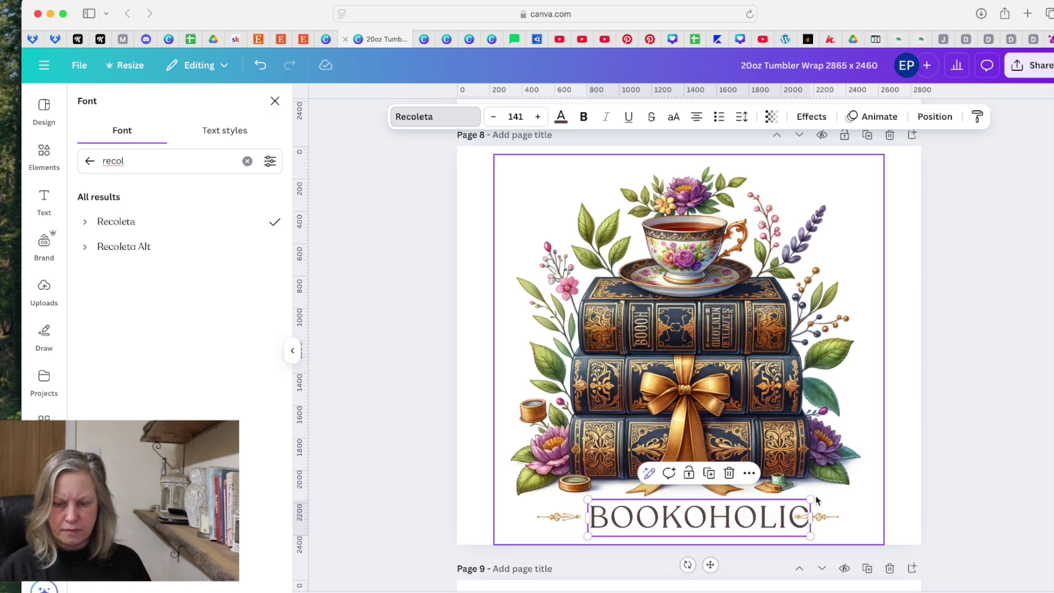
left_click_drag(810, 500, 791, 502)
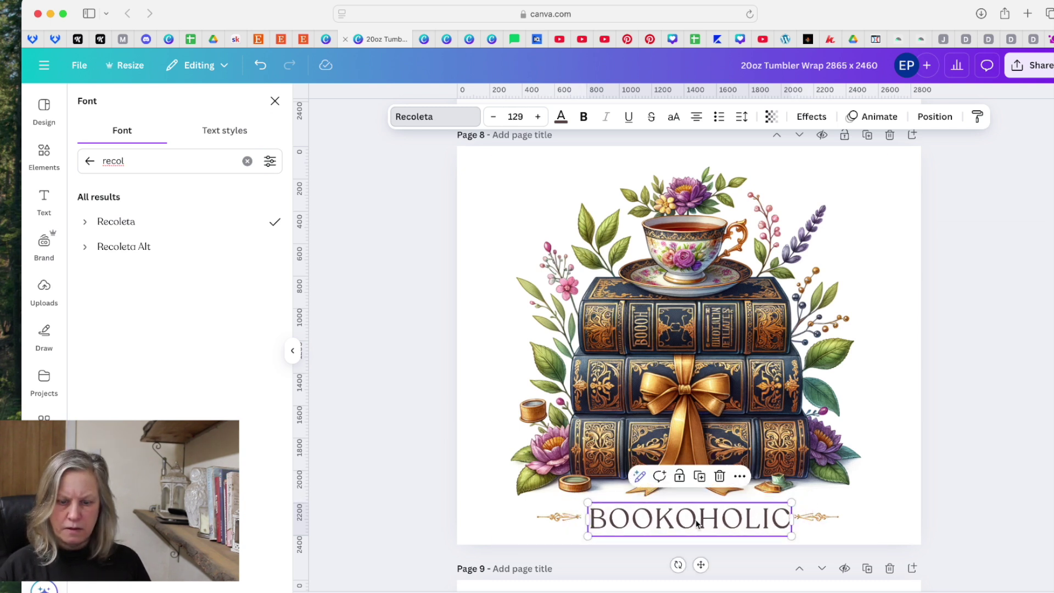
double_click(604, 517)
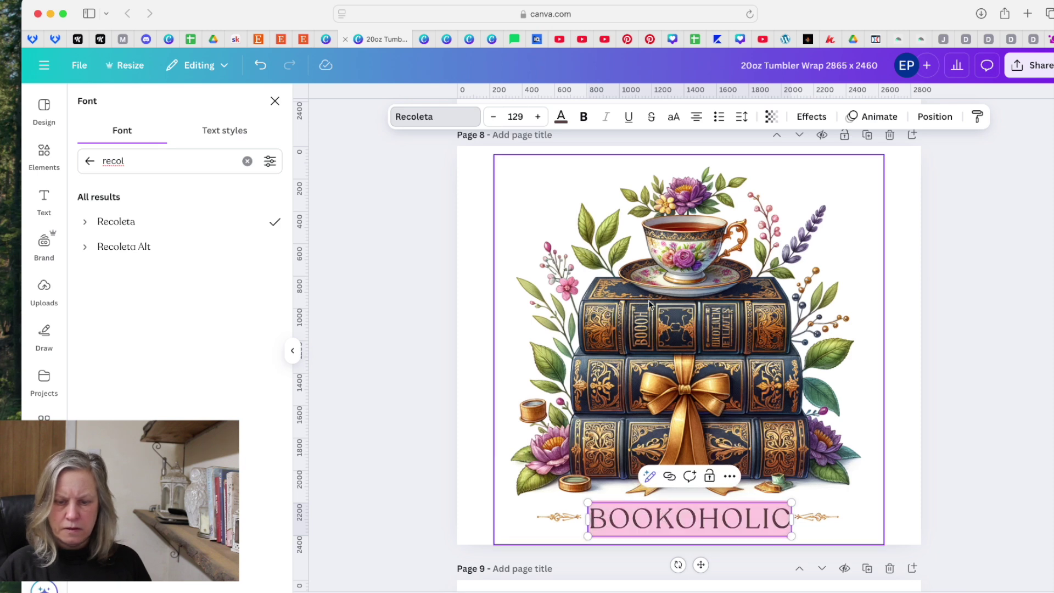
left_click(584, 117)
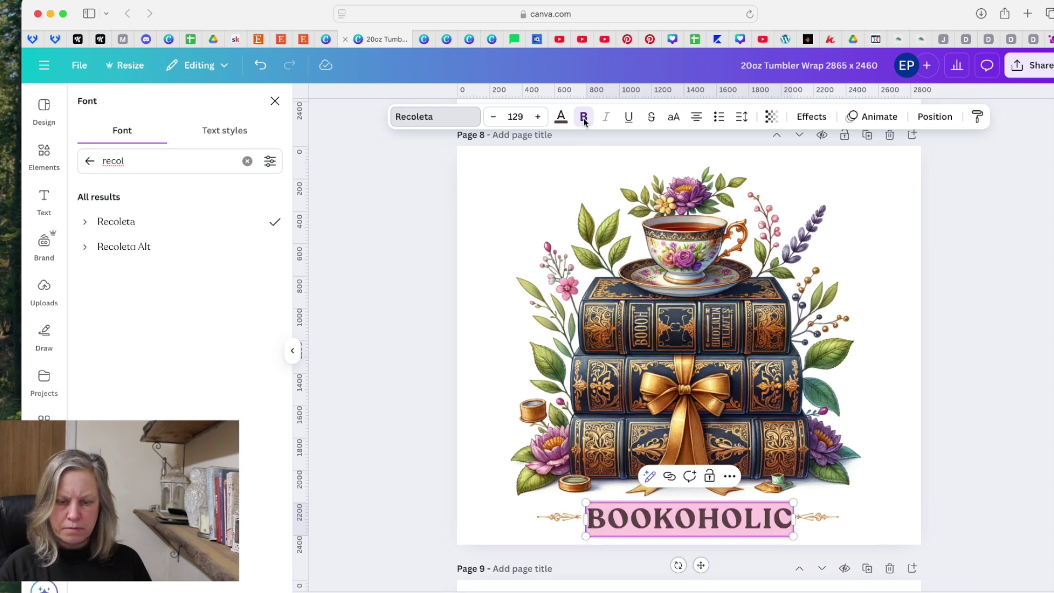
left_click(881, 467)
left_click(794, 510)
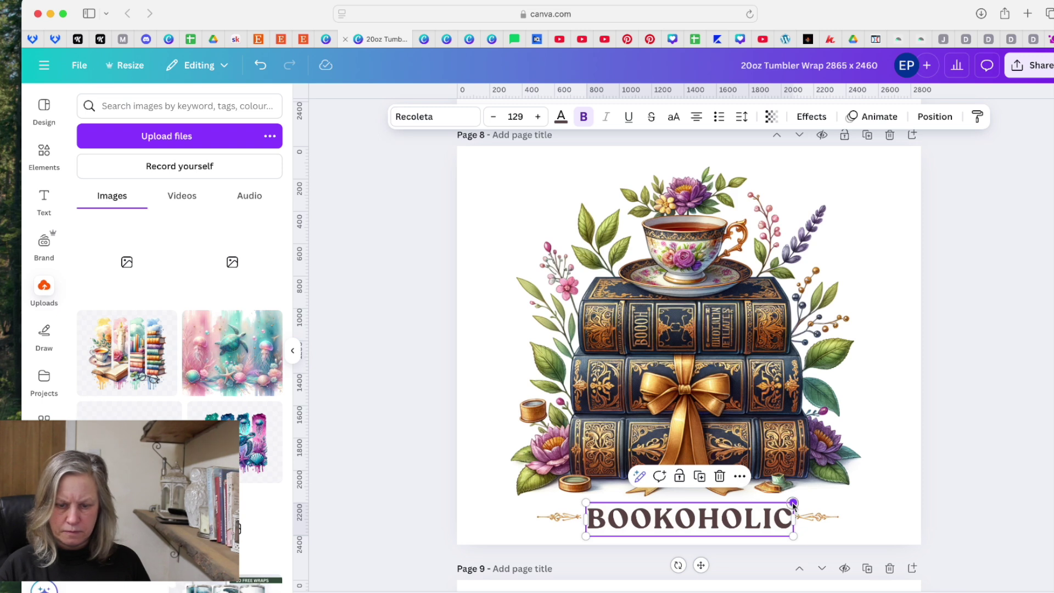
left_click_drag(793, 504, 784, 501)
Recolour the caption dark slate from the Brand Kit colours.
left_click(560, 117)
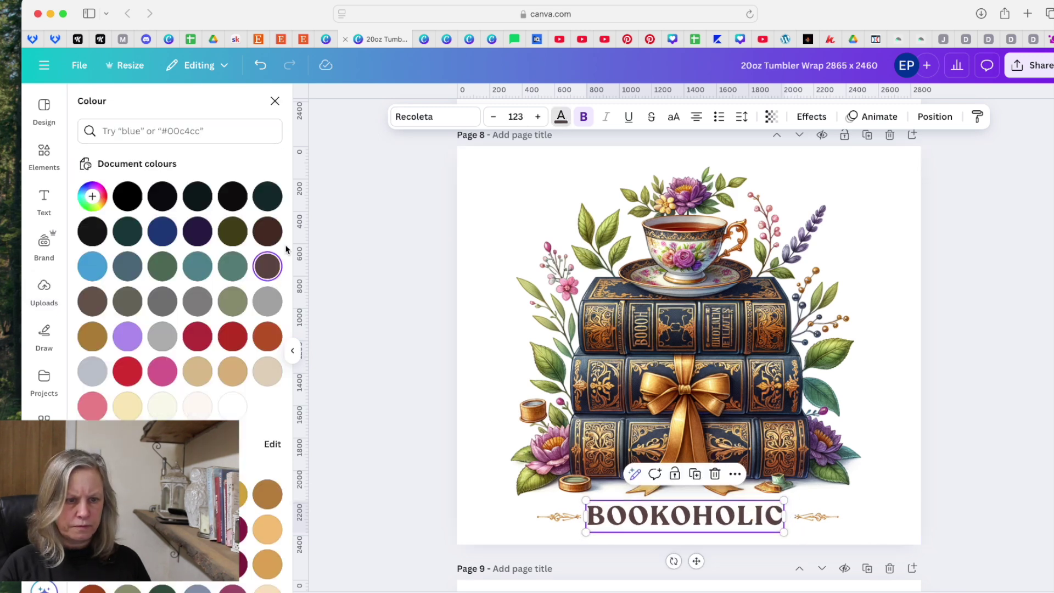
scroll(181, 274, "down", 5)
left_click(267, 399)
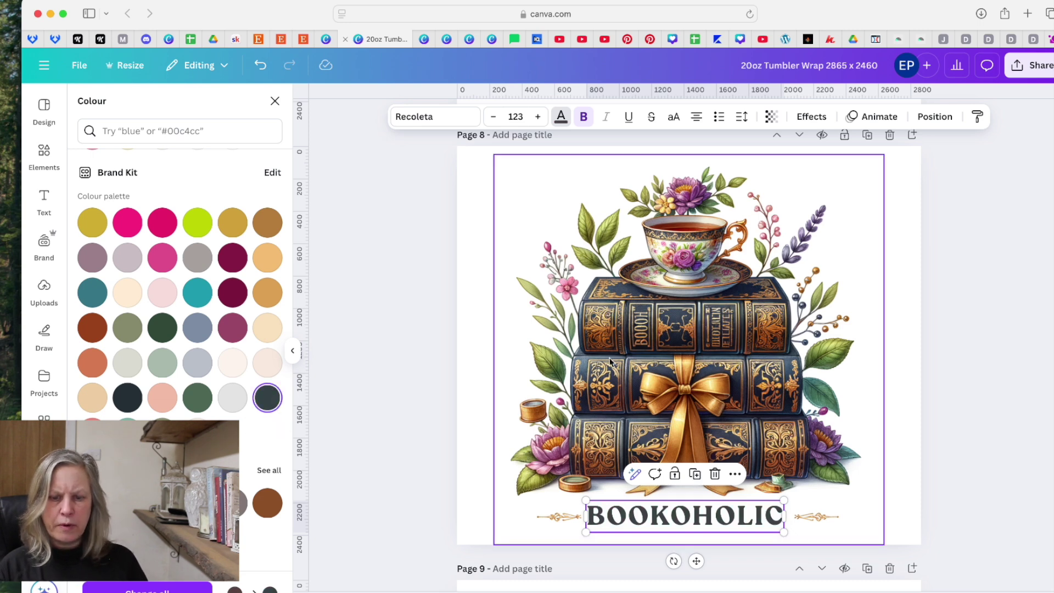
left_click(872, 433)
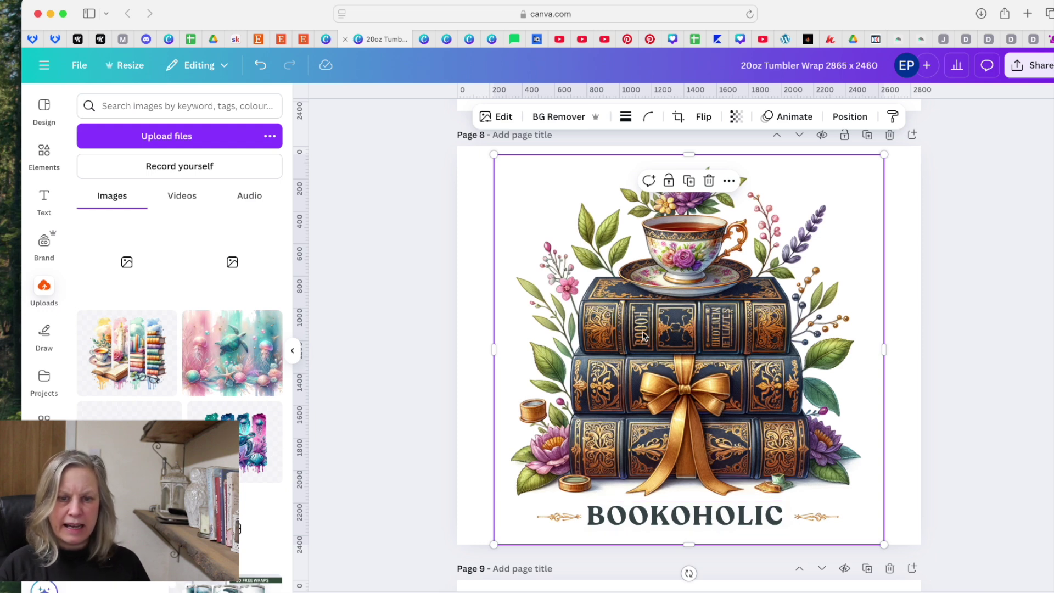
left_click(499, 118)
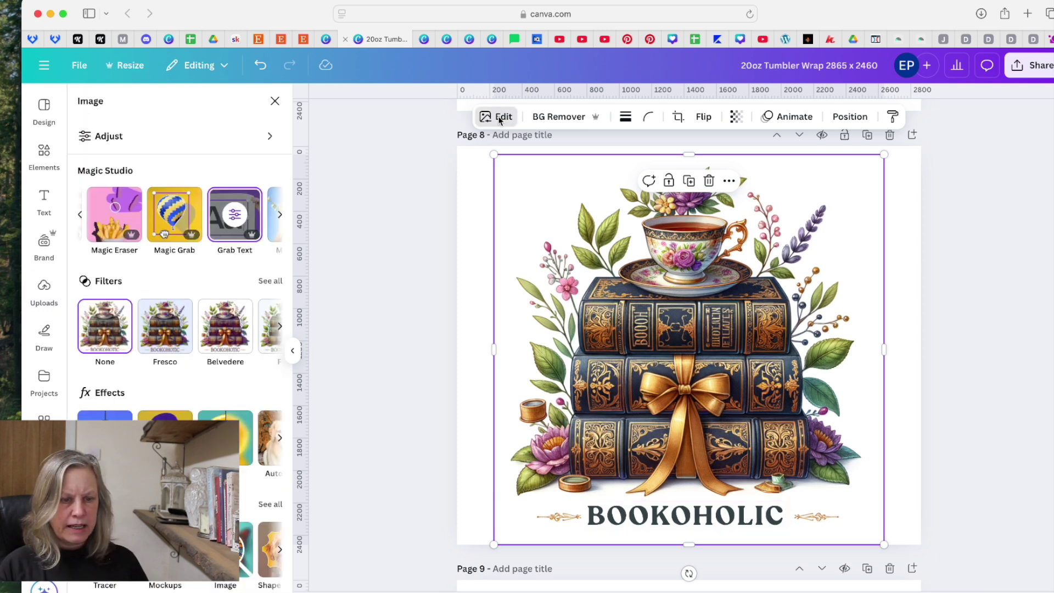
Grab the top book's vertical spine lettering as editable text and move it left of the books.
left_click(228, 230)
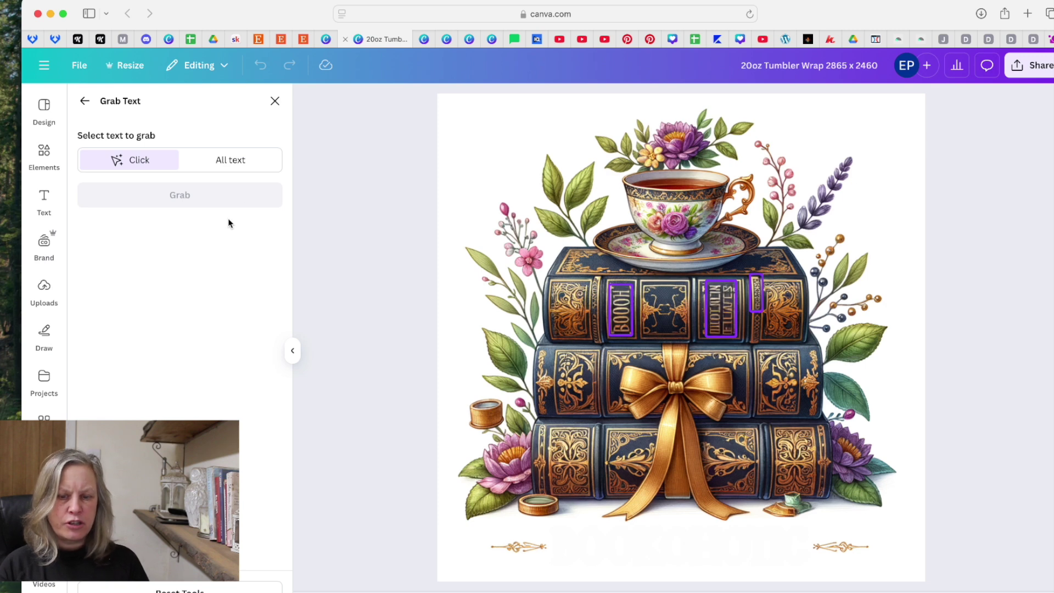
left_click(627, 316)
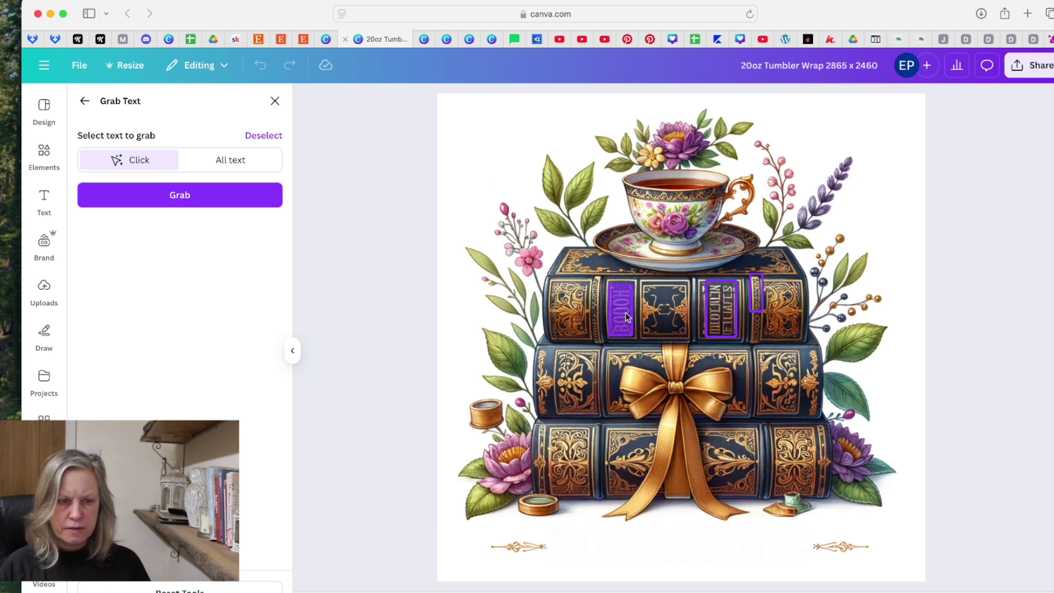
left_click(205, 196)
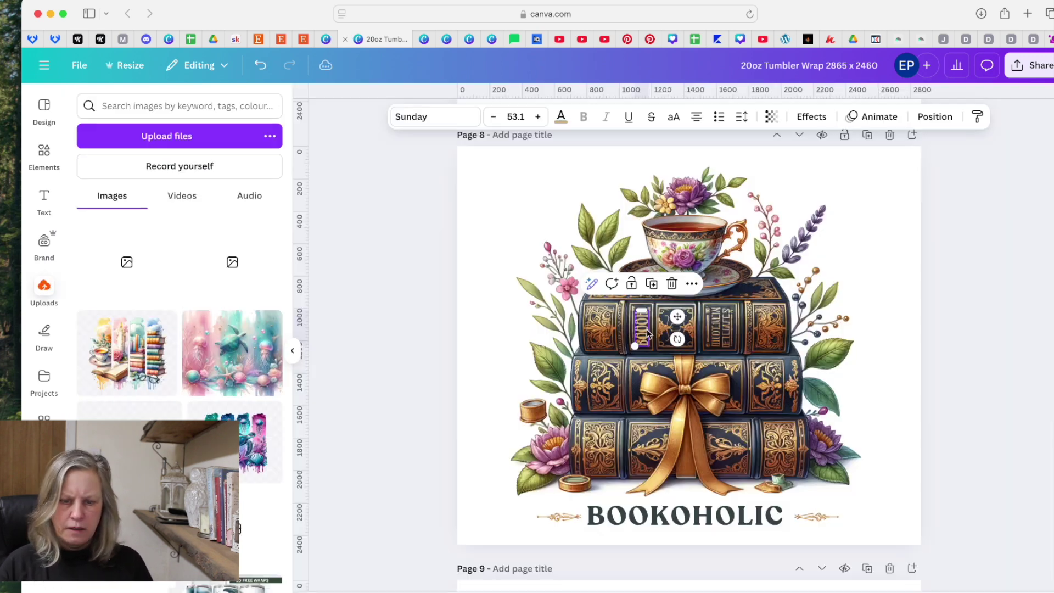
left_click_drag(648, 334, 494, 337)
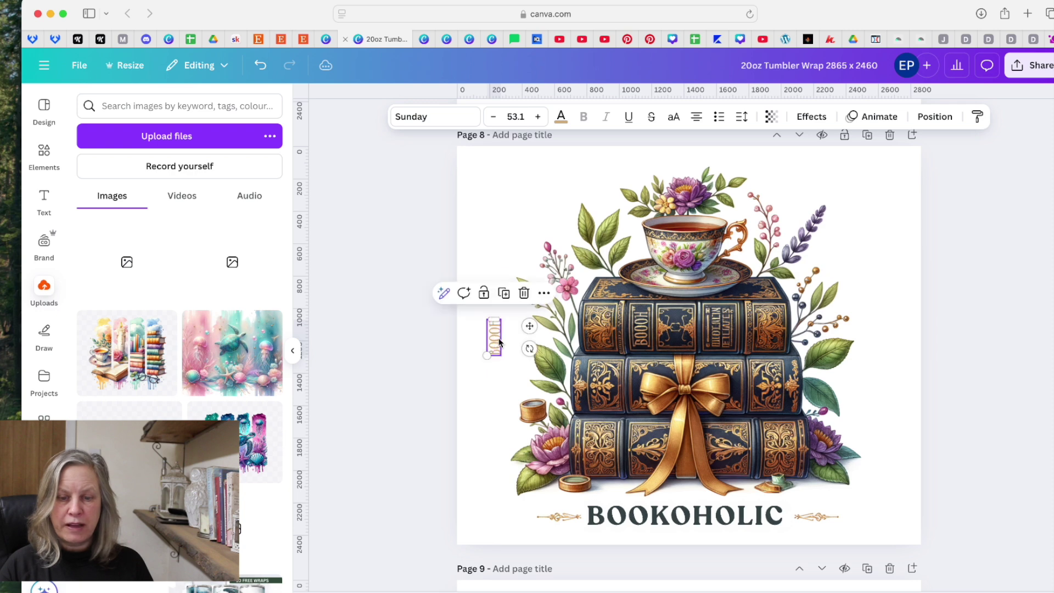
left_click(680, 353)
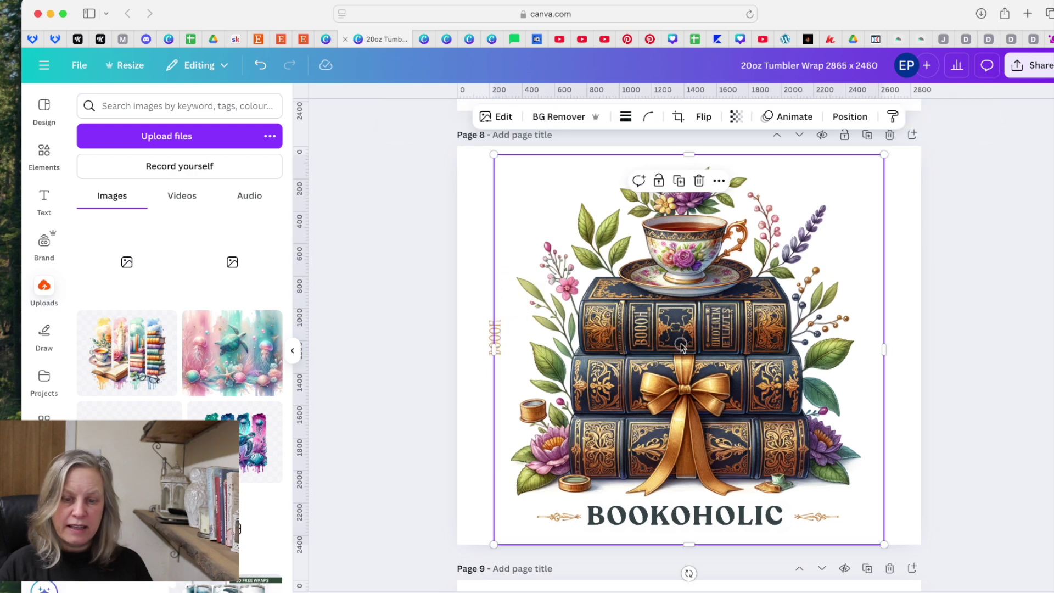
Wipe the top book's spine lettering with a small Magic Eraser brush over several passes.
left_click(502, 116)
left_click(131, 209)
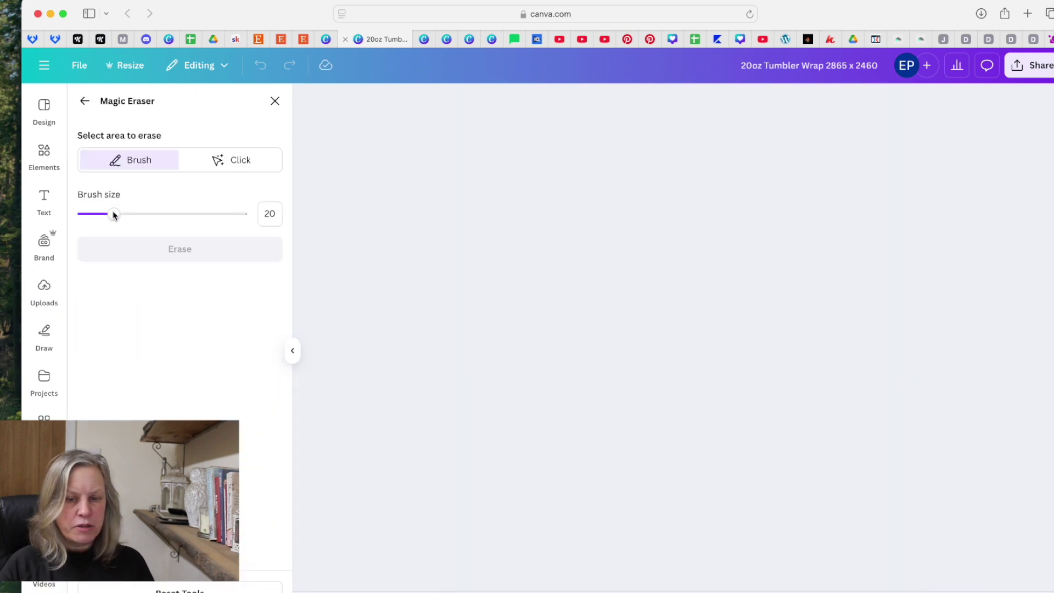
left_click_drag(114, 214, 87, 216)
mouse_move(614, 301)
left_mouse_down()
mouse_move(619, 308)
mouse_move(616, 290)
mouse_move(626, 334)
mouse_move(620, 296)
mouse_move(618, 332)
mouse_move(623, 291)
mouse_move(606, 301)
left_mouse_up()
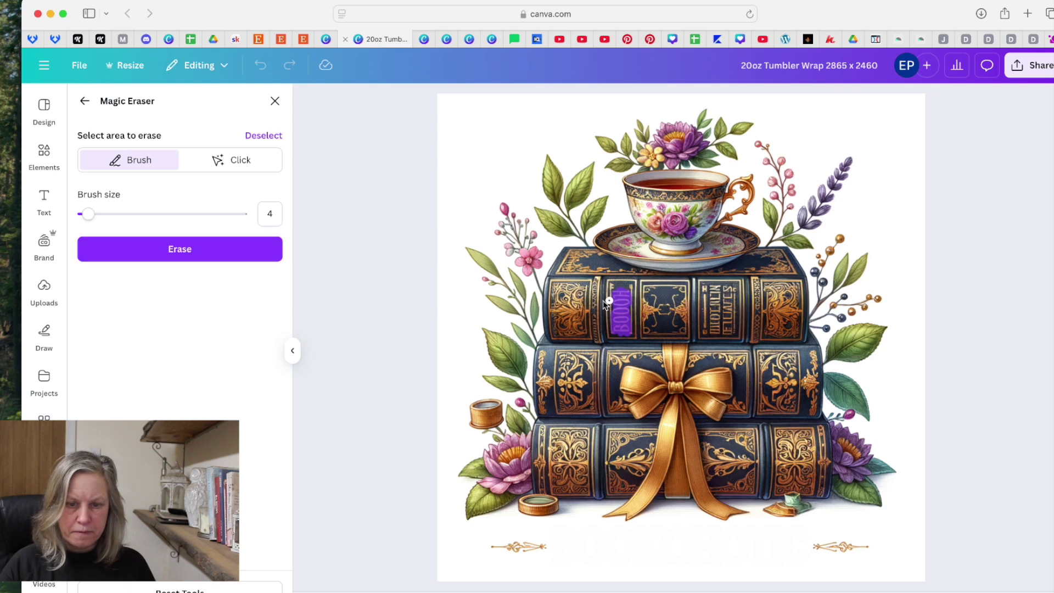
left_click(223, 253)
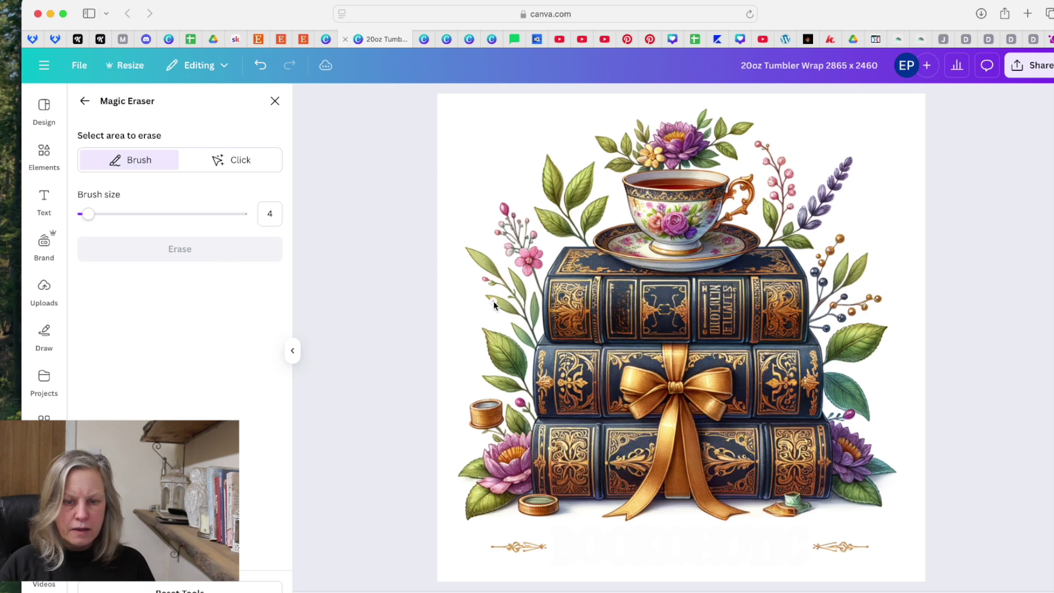
mouse_move(618, 329)
left_mouse_down()
mouse_move(624, 291)
mouse_move(619, 329)
mouse_move(624, 294)
mouse_move(629, 316)
left_mouse_up()
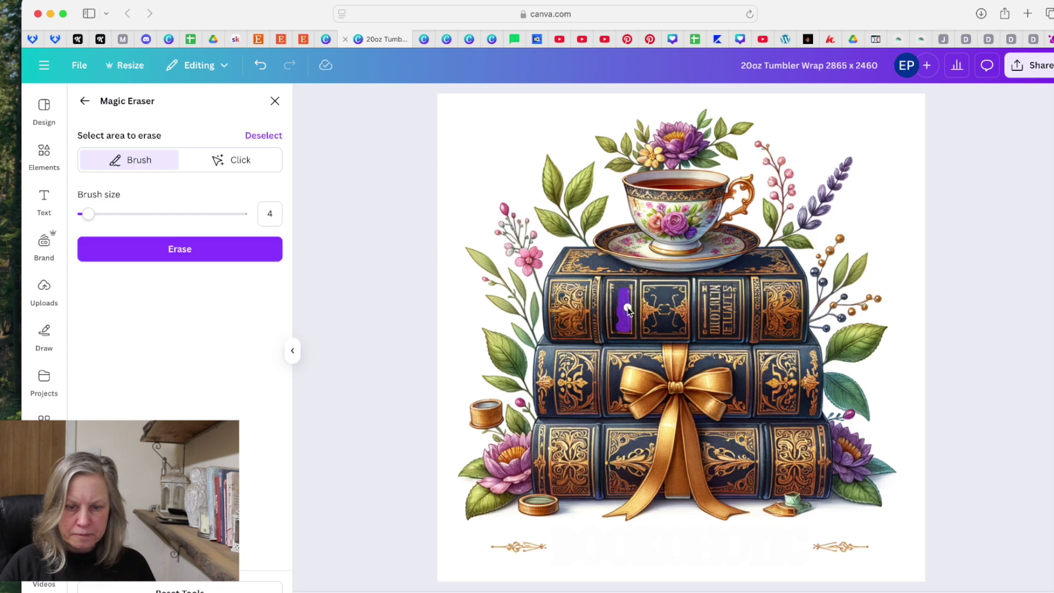
left_click(240, 255)
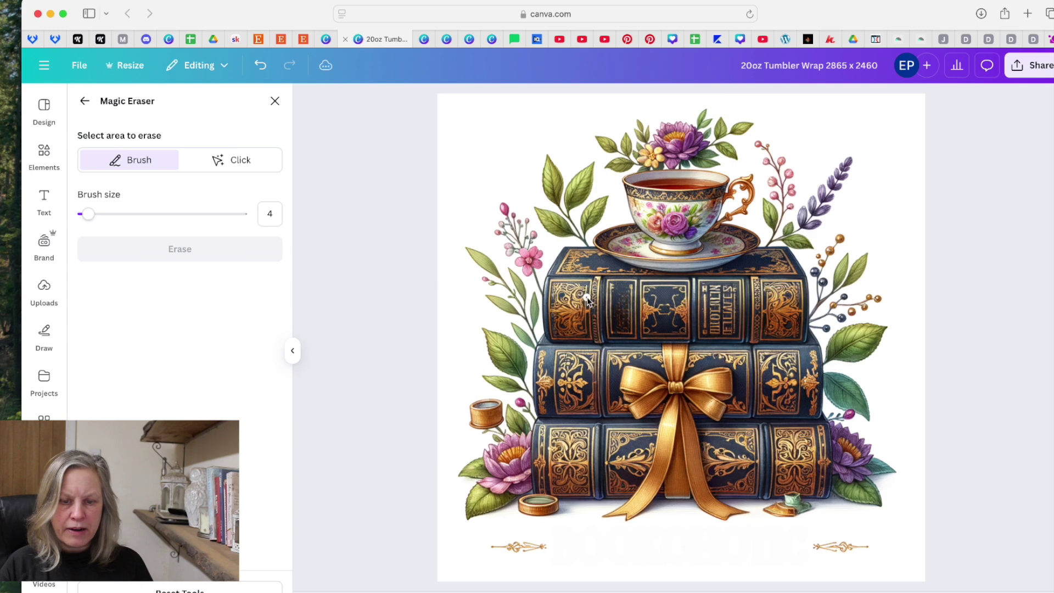
mouse_move(622, 307)
left_mouse_down()
mouse_move(623, 298)
mouse_move(627, 327)
mouse_move(622, 295)
mouse_move(625, 329)
left_mouse_up()
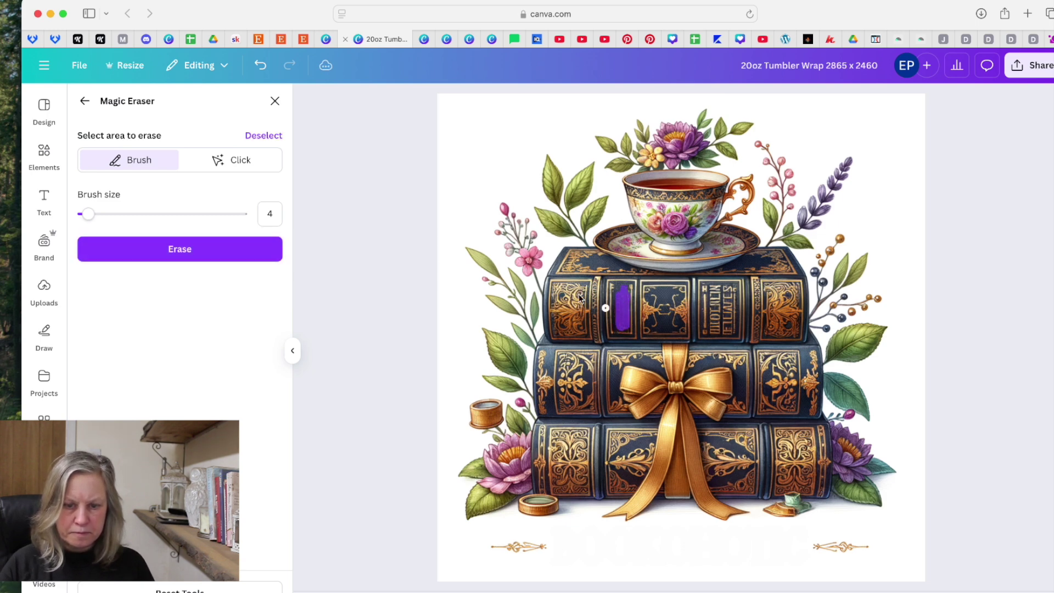
left_click(244, 242)
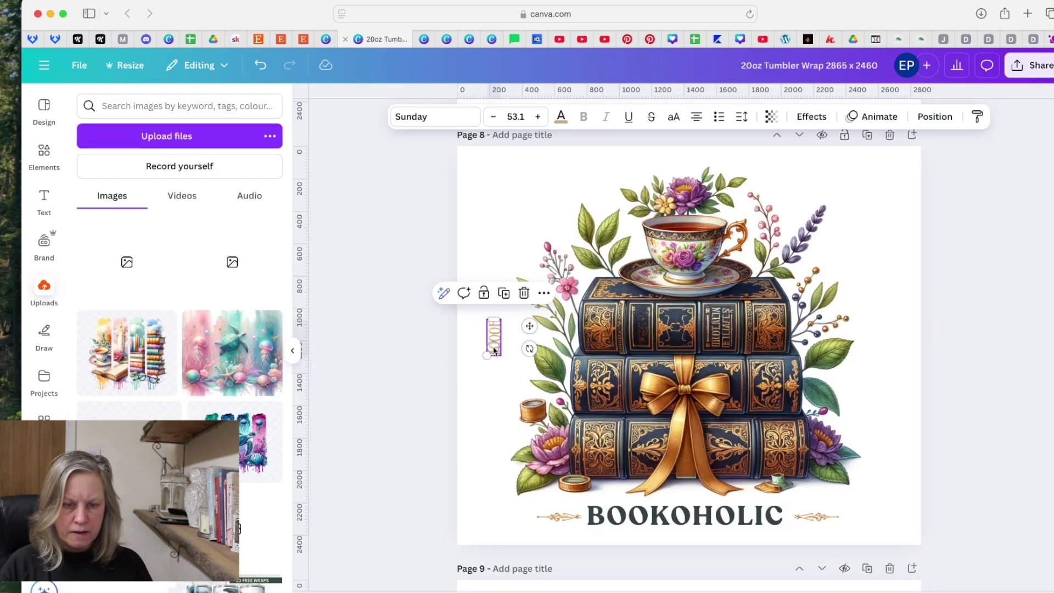
Retype the grabbed spine text as UNBOUND and fit it onto the top book's spine at size 36.8.
double_click(491, 354)
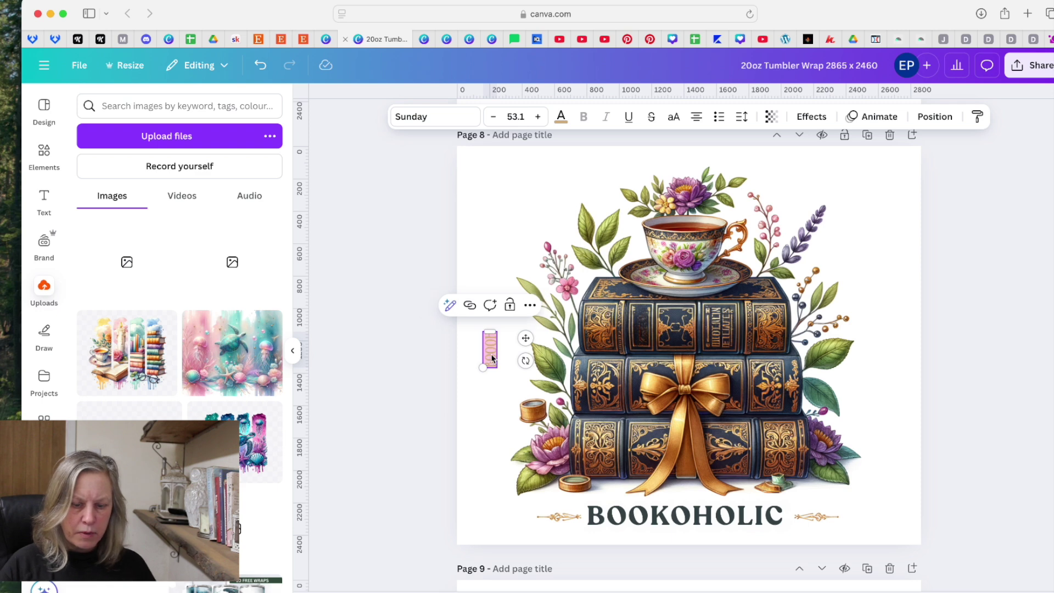
type("UNB")
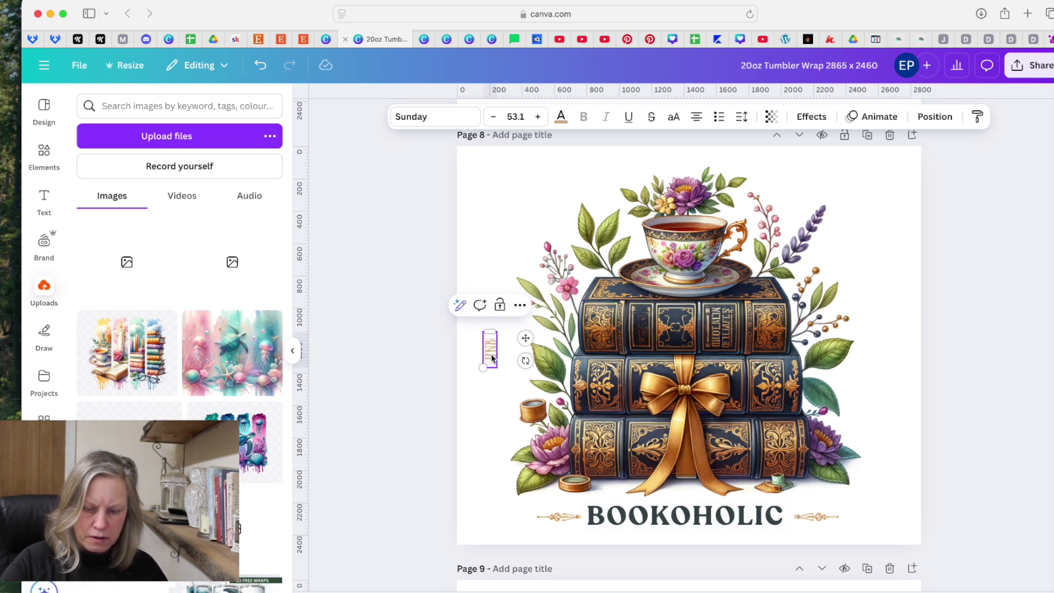
type("OUND")
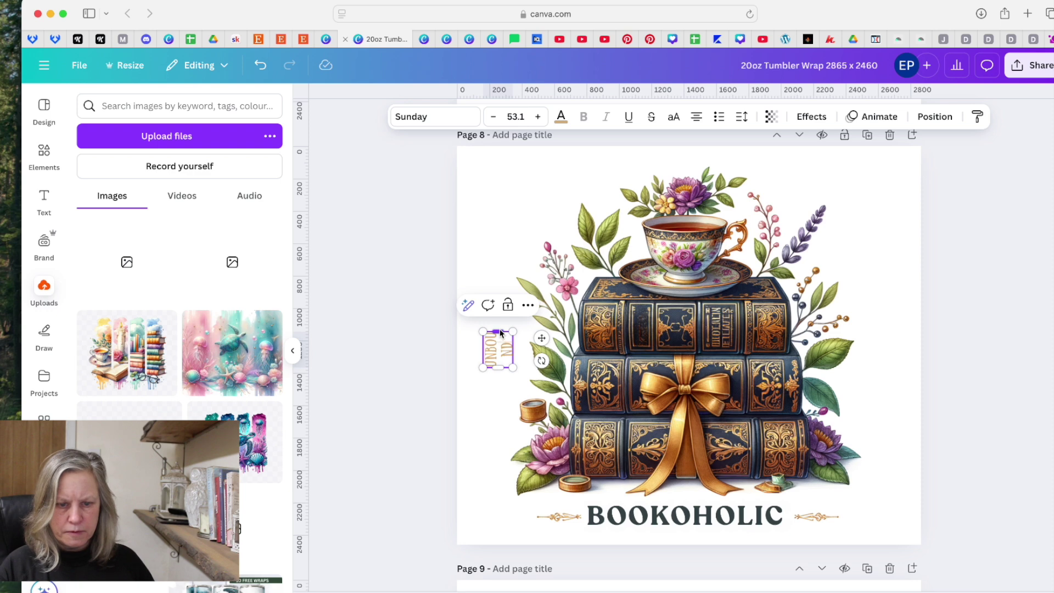
left_click_drag(500, 332, 496, 290)
left_click(511, 227)
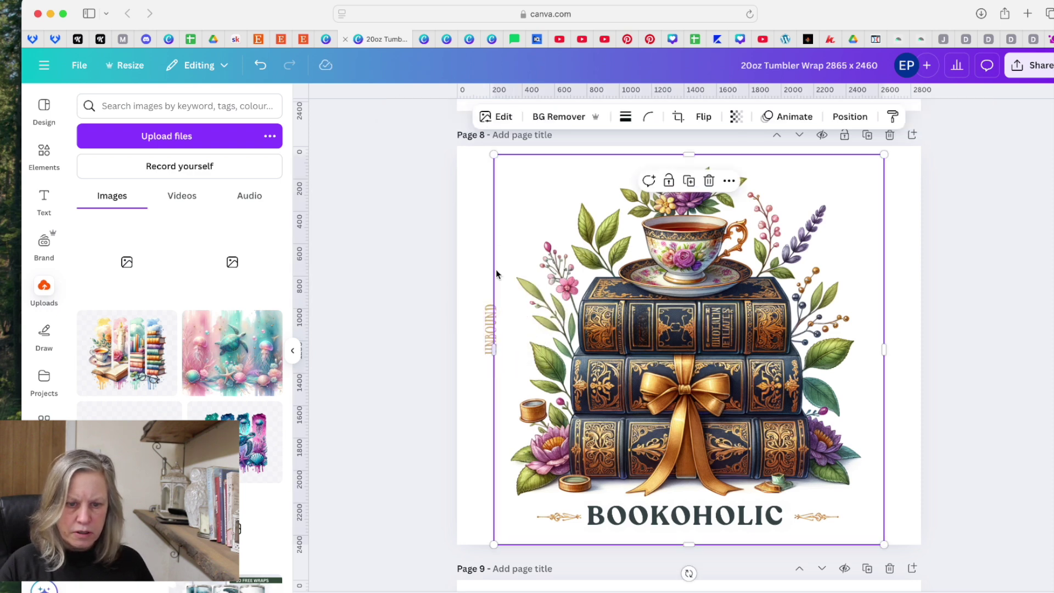
left_click(487, 331)
left_click_drag(488, 332, 634, 346)
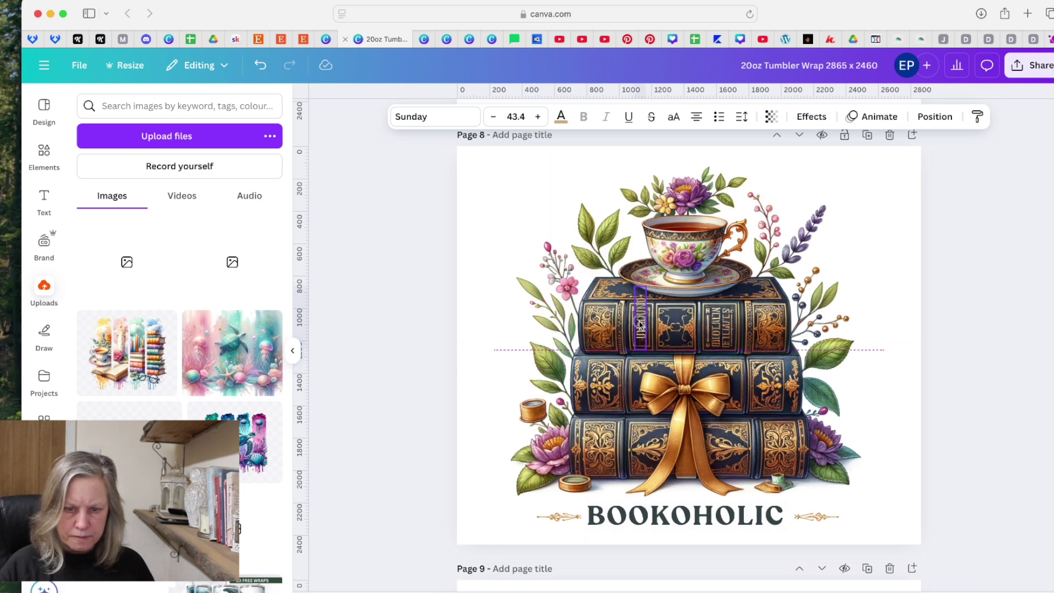
left_click(786, 321)
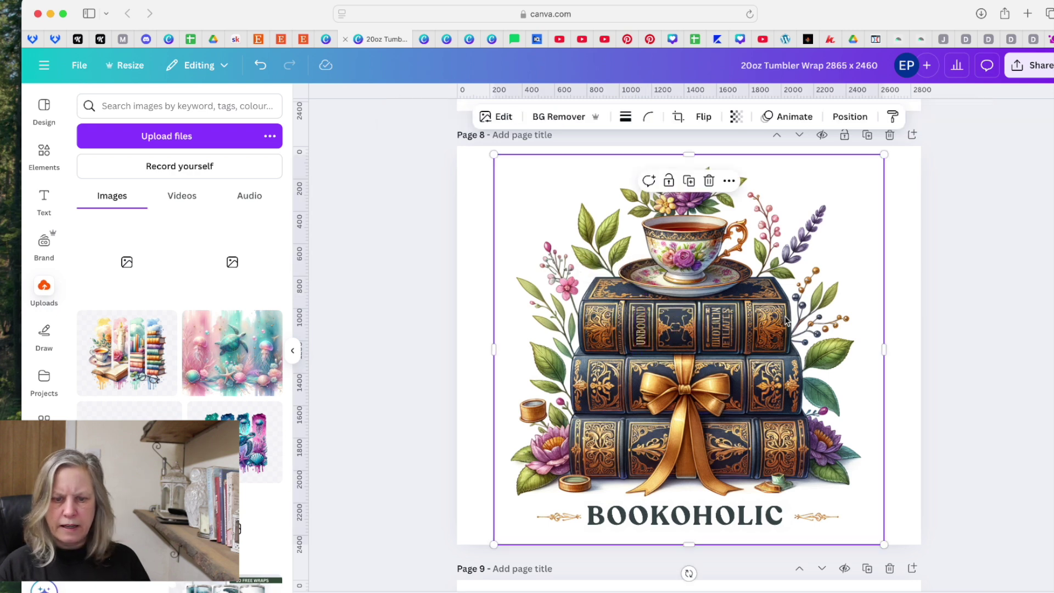
left_click(639, 329)
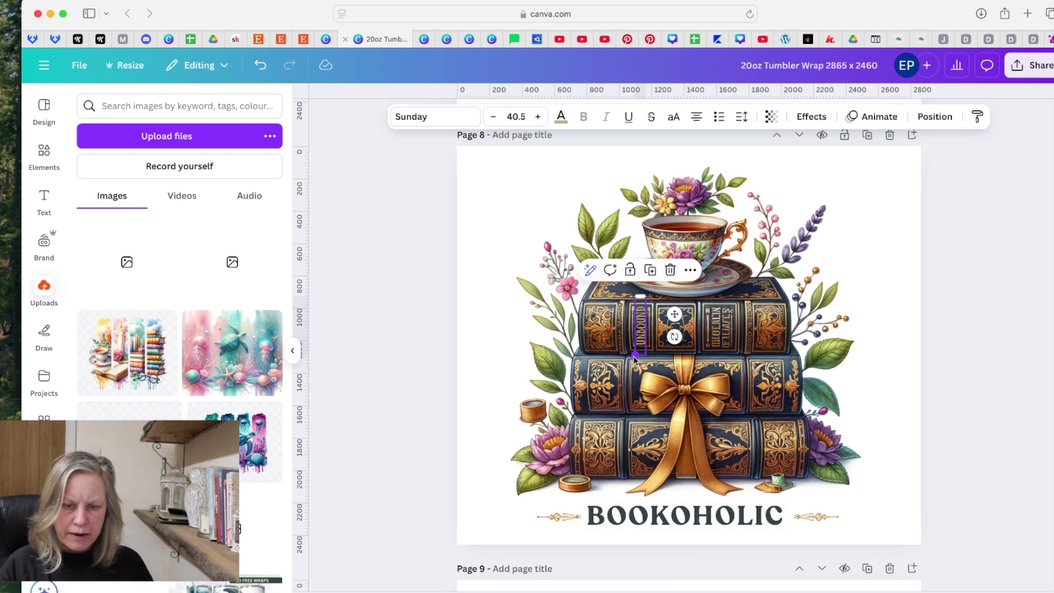
left_click_drag(634, 356, 635, 355)
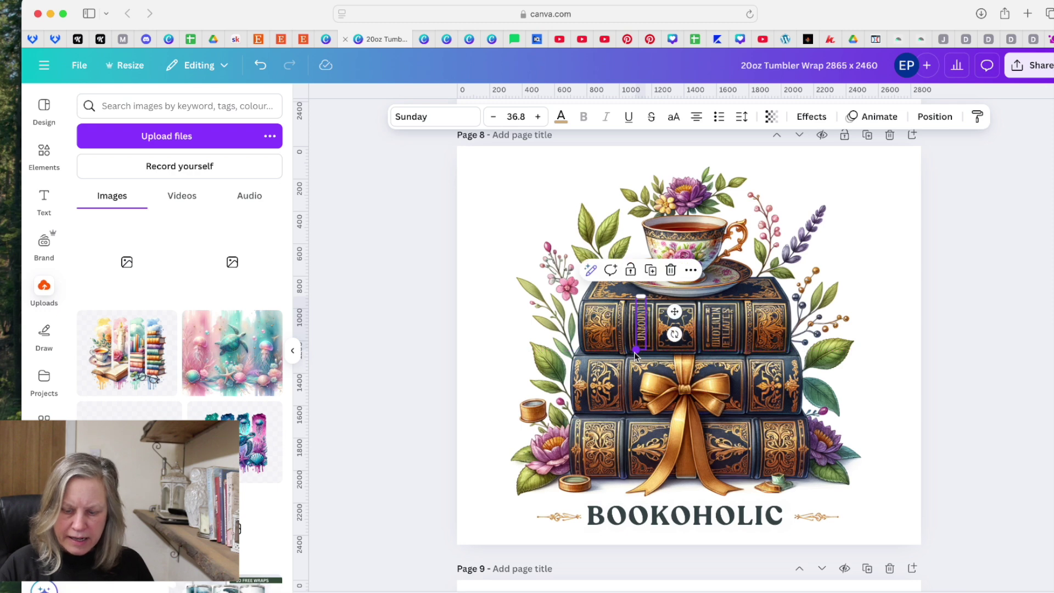
key("Escape")
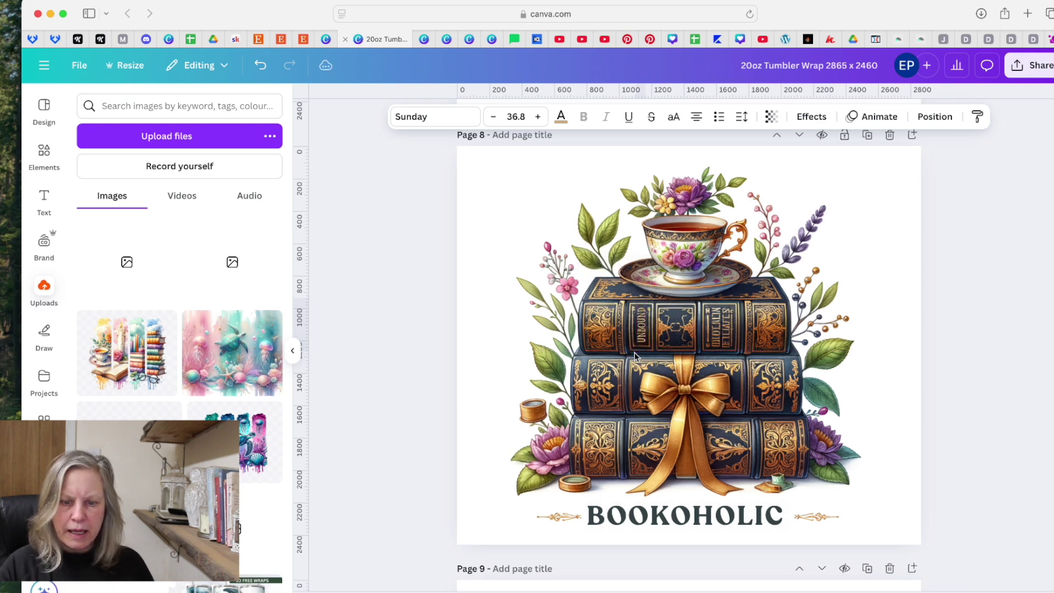
left_click(634, 356)
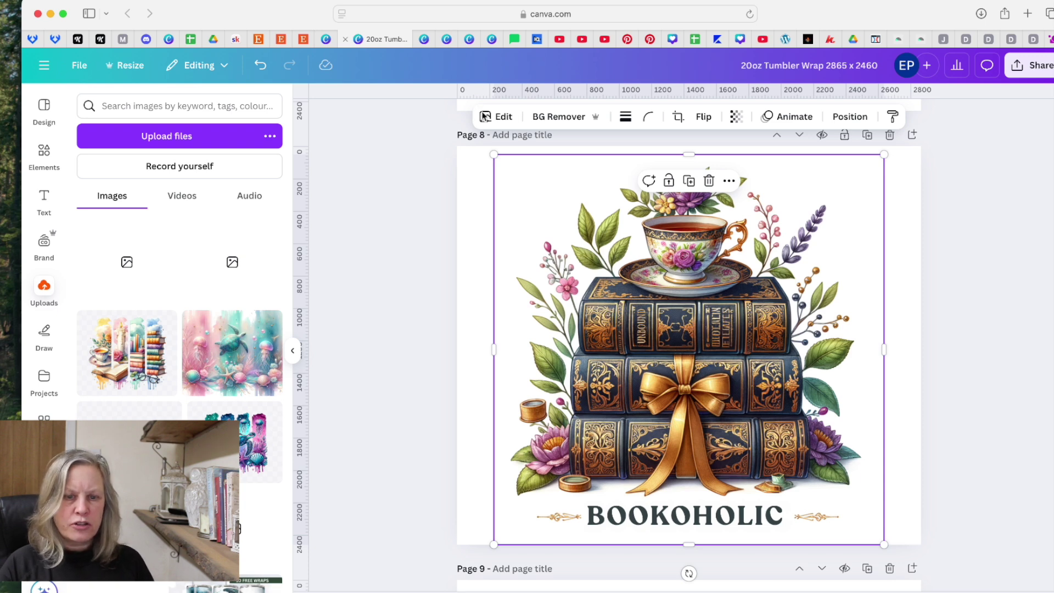
Grab the second spine's lettering as editable text and move it right of the books.
left_click(496, 116)
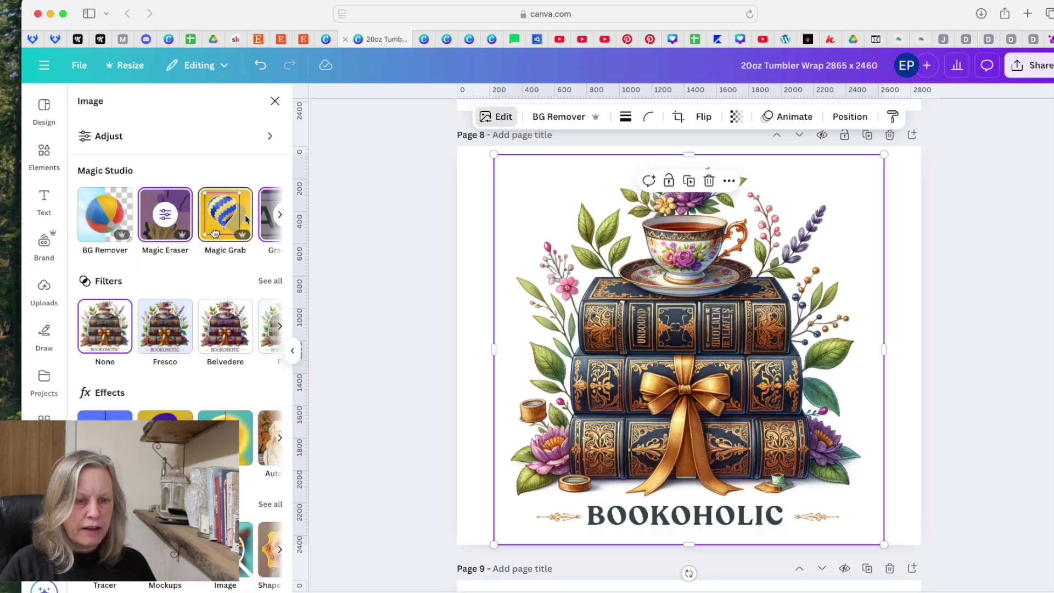
scroll(236, 220, "right", 2)
left_click(221, 222)
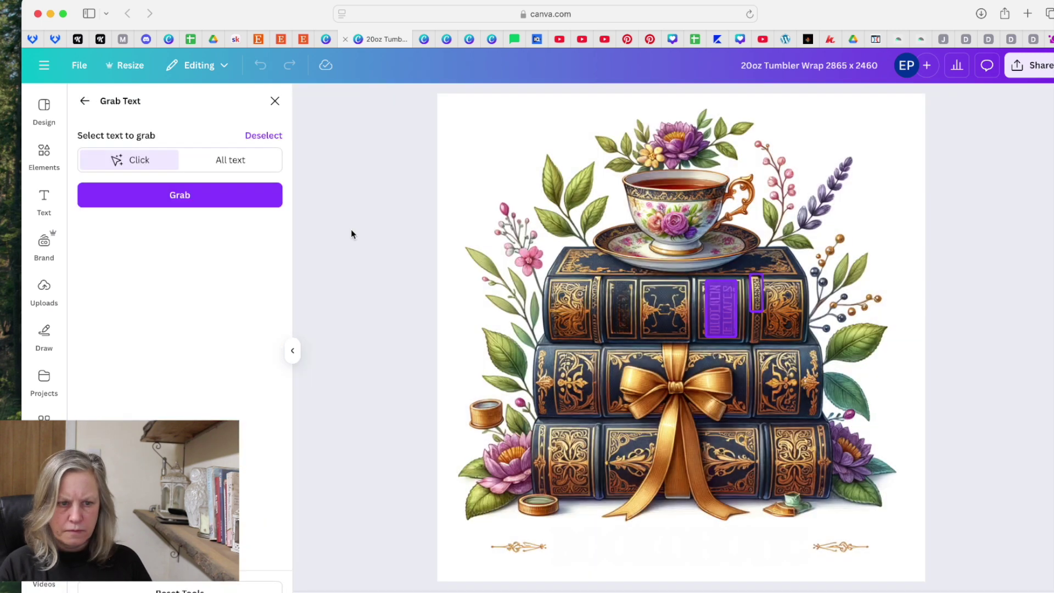
left_click(230, 195)
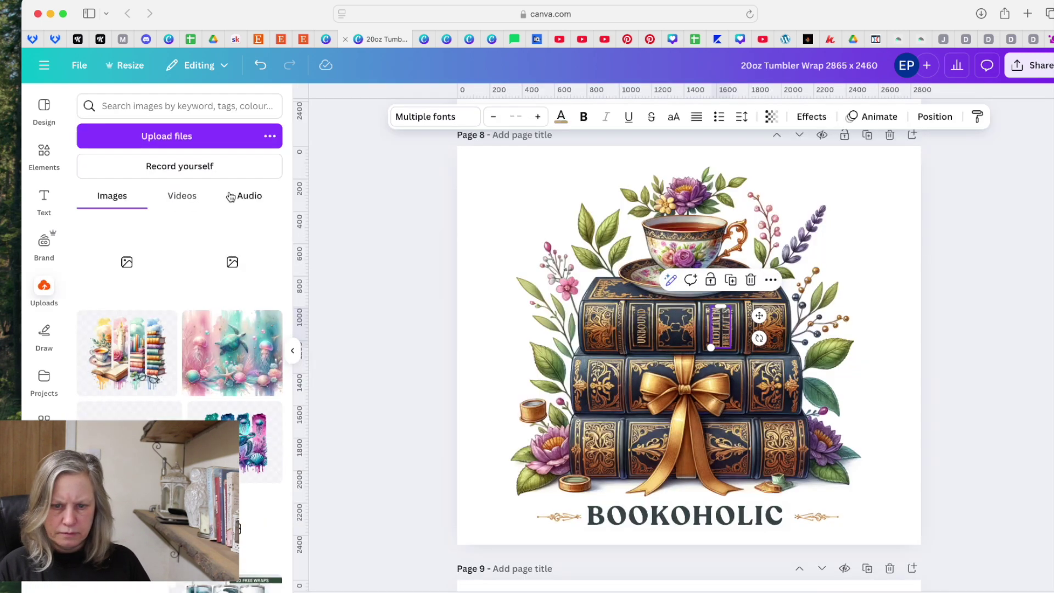
left_click_drag(719, 323, 842, 251)
Magic-erase the second spine's lettering in two passes, leaving only the gold decoration.
left_click(725, 329)
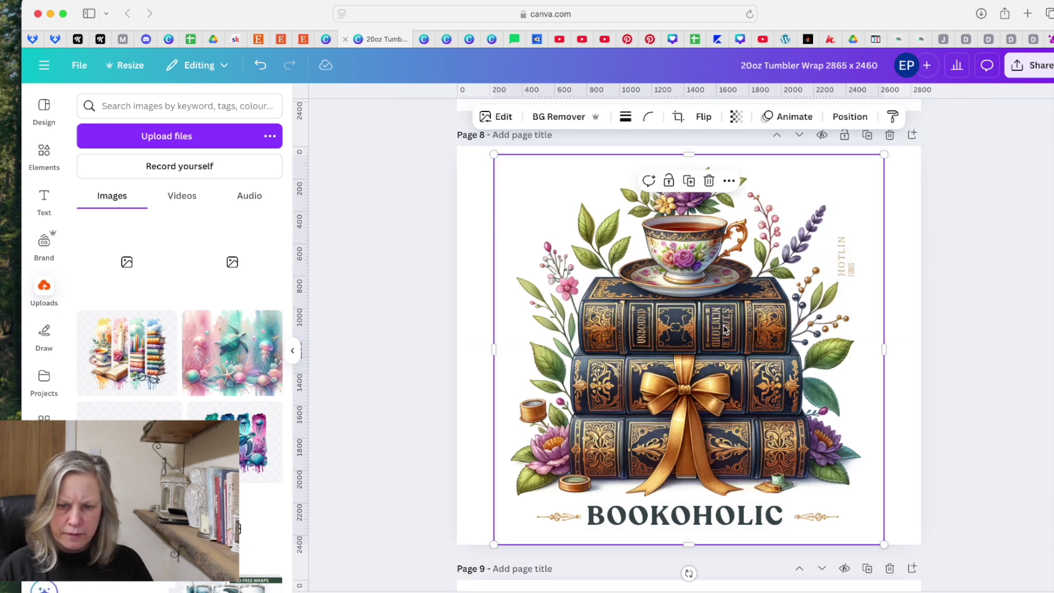
left_click(496, 117)
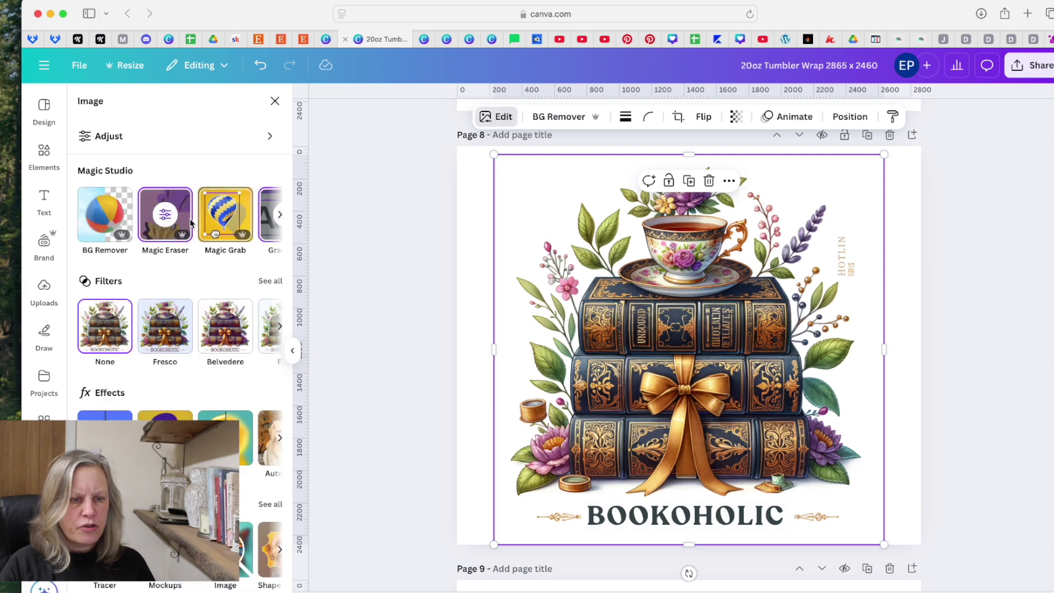
left_click(175, 227)
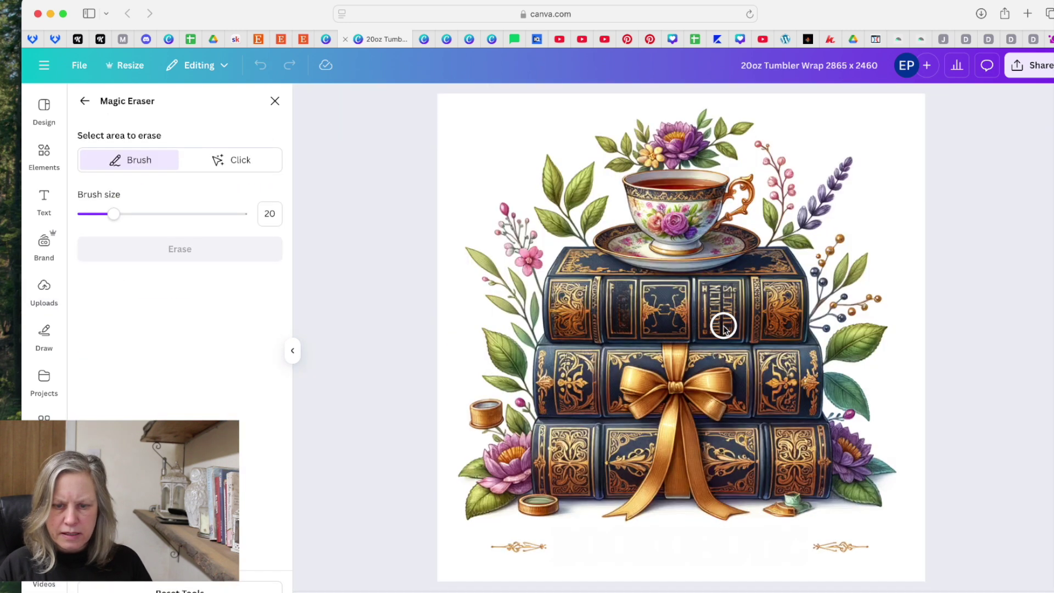
mouse_move(719, 295)
left_mouse_down()
mouse_move(720, 323)
mouse_move(721, 292)
left_mouse_up()
left_click(245, 249)
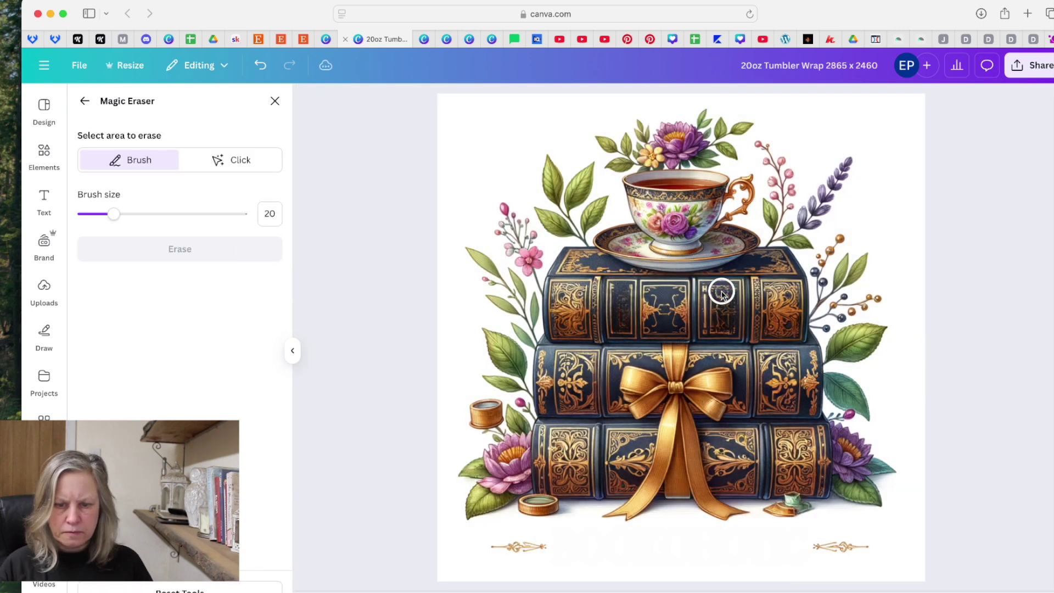
left_click_drag(720, 291, 720, 324)
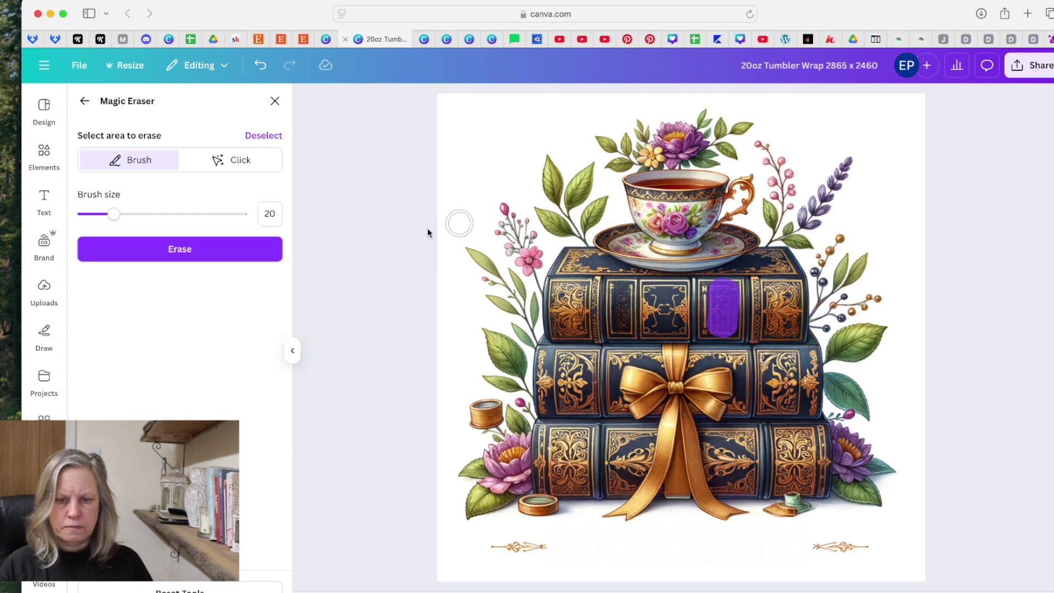
left_click(225, 254)
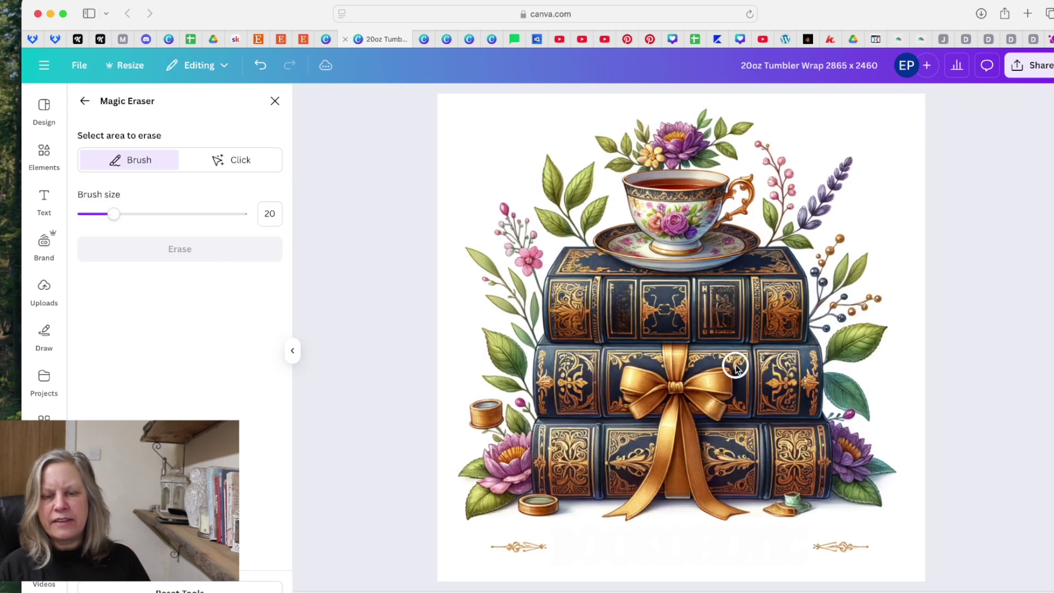
left_click(275, 101)
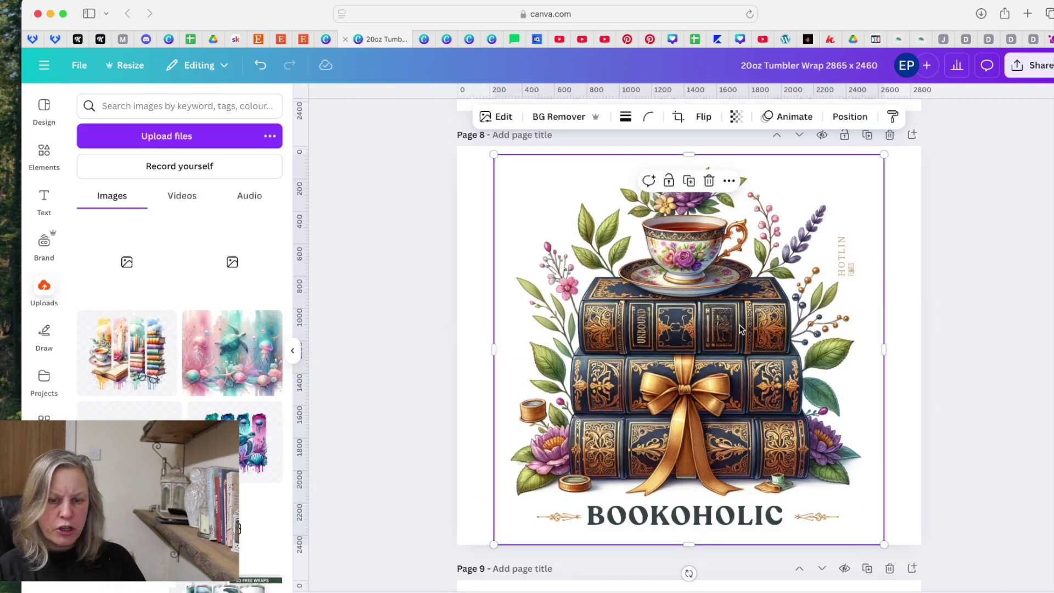
Add the uploaded ornate book-cover image to the page.
key("Escape")
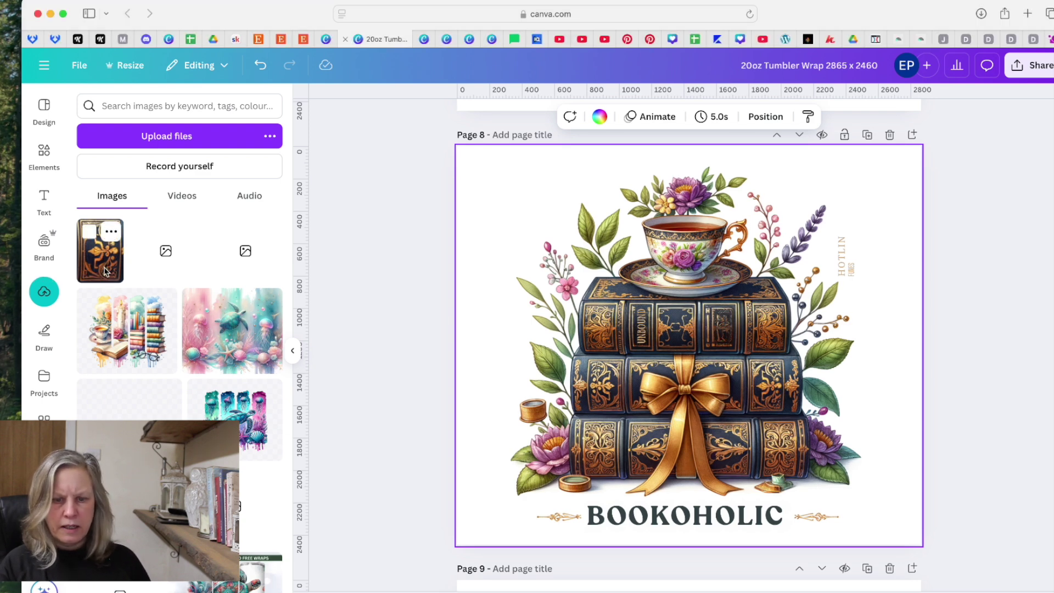
left_click(104, 262)
Resize the ornate cover patch to fit over the top book's cleared spine.
left_click_drag(619, 251, 724, 324)
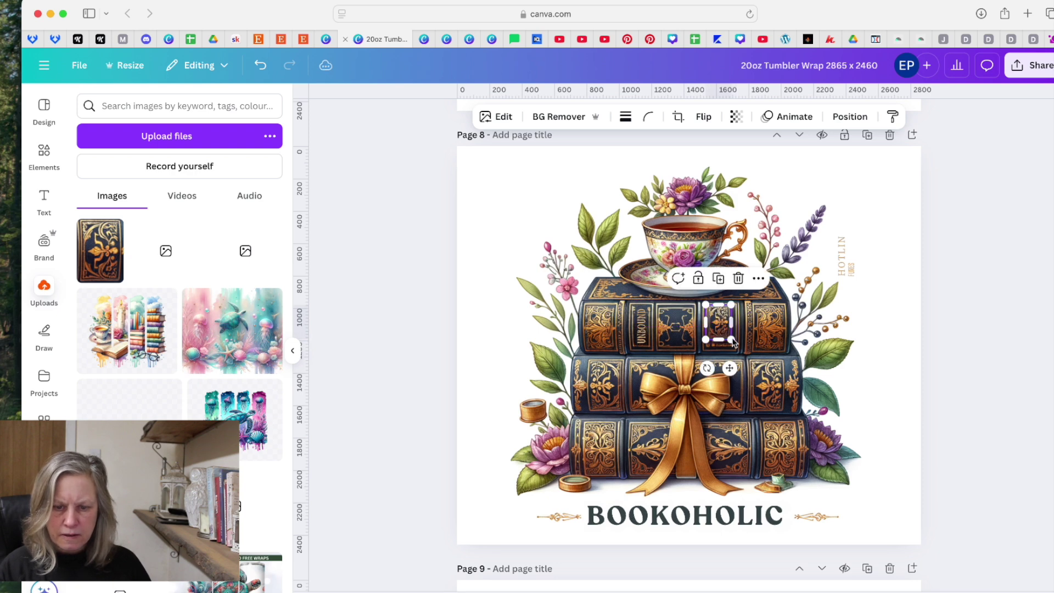
scroll(689, 374, "up", 1)
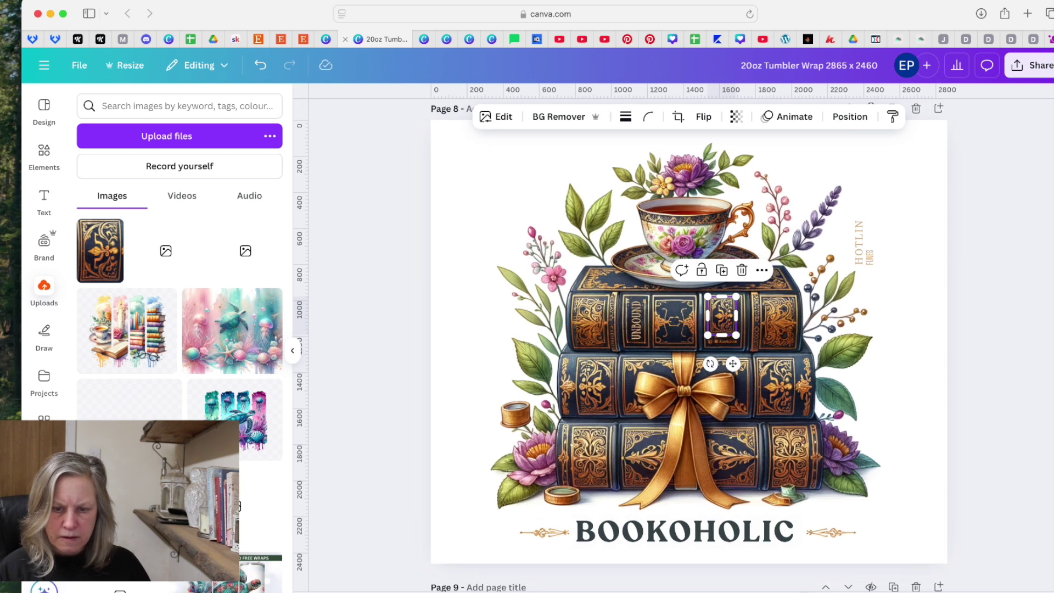
scroll(693, 383, "up", 1)
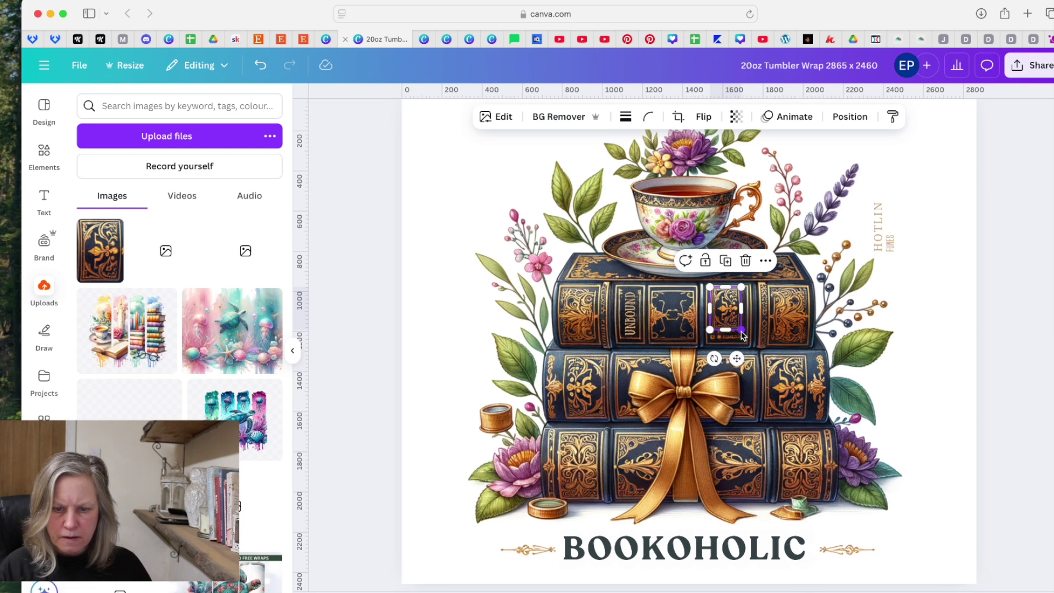
mouse_move(741, 329)
left_mouse_down()
mouse_move(742, 343)
mouse_move(744, 315)
left_mouse_up()
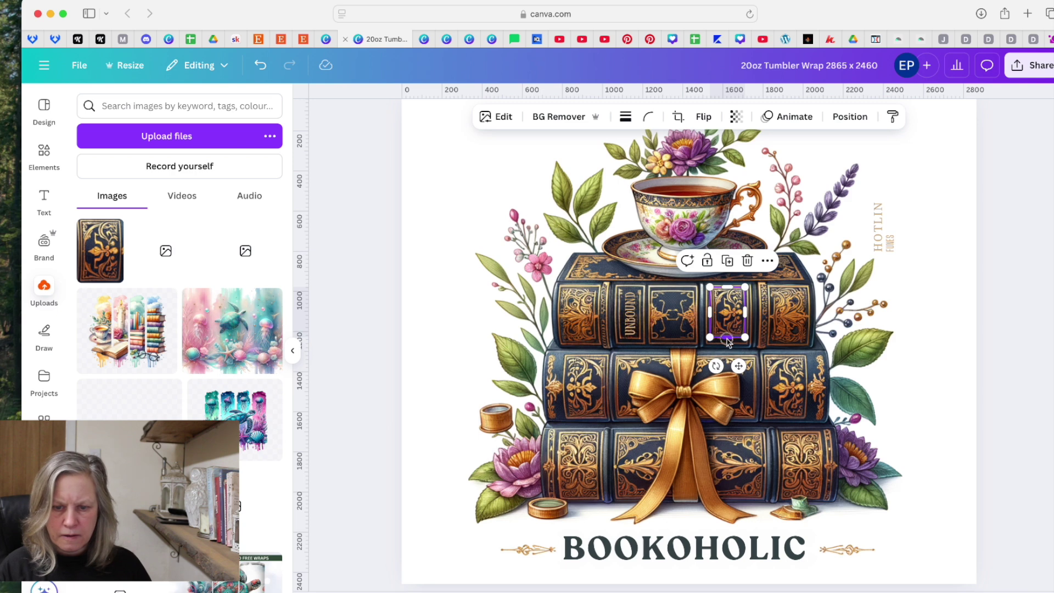
Delete the stray HOTLIN text.
left_click(867, 405)
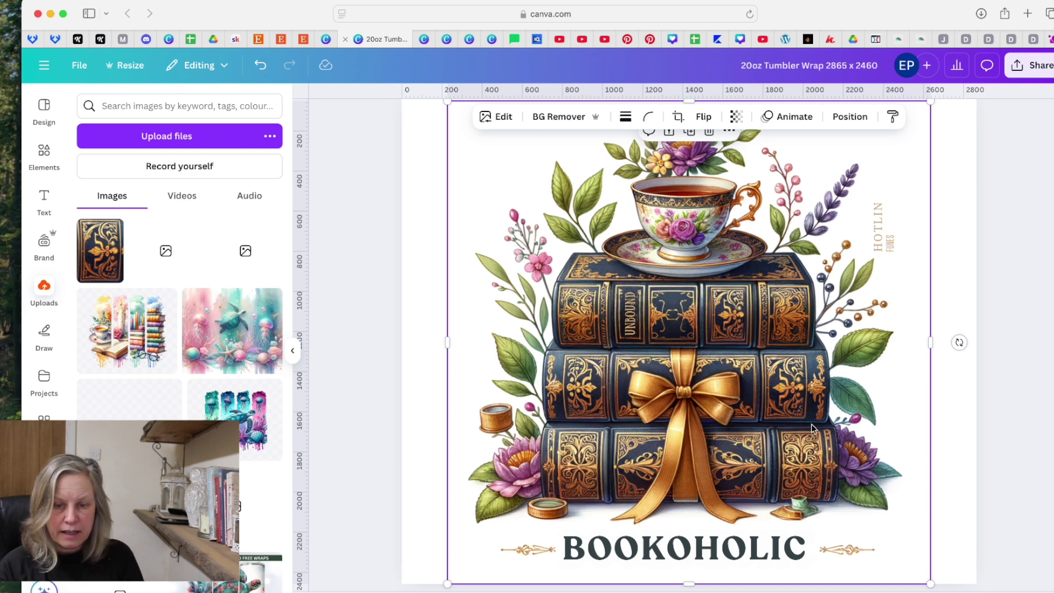
left_click(881, 224)
key("BackSpace")
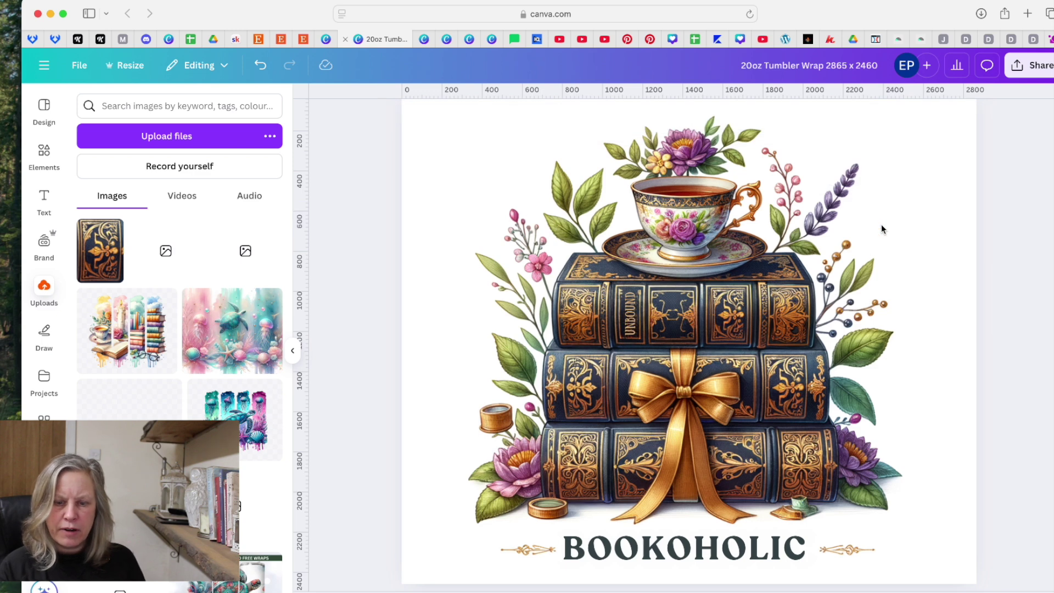
Magic-erase the small cup at lower left and stray flower bits below the books, brush size 2.
left_click(777, 314)
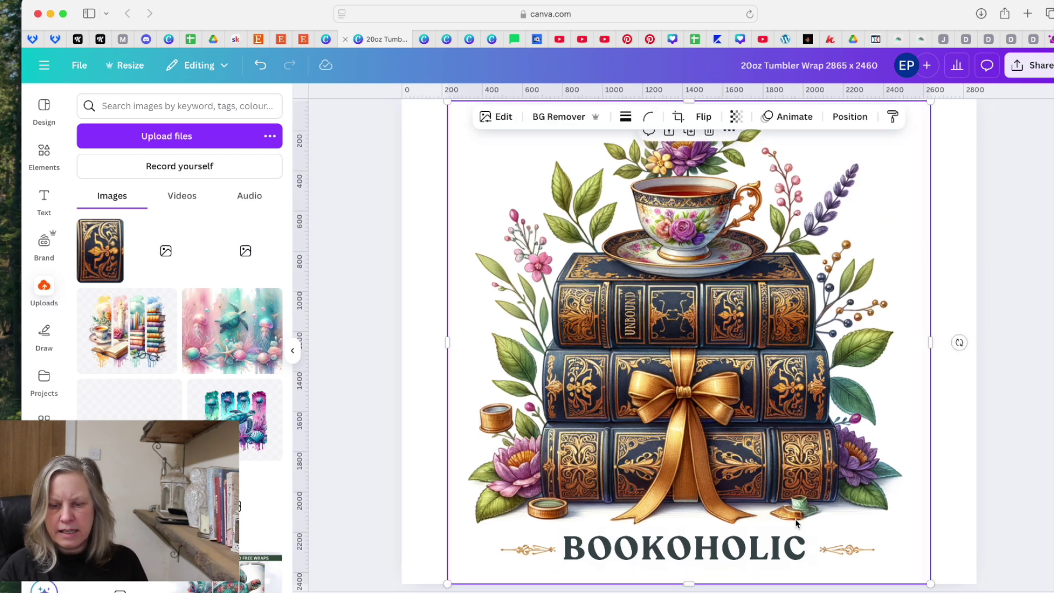
left_click(499, 115)
left_click(225, 217)
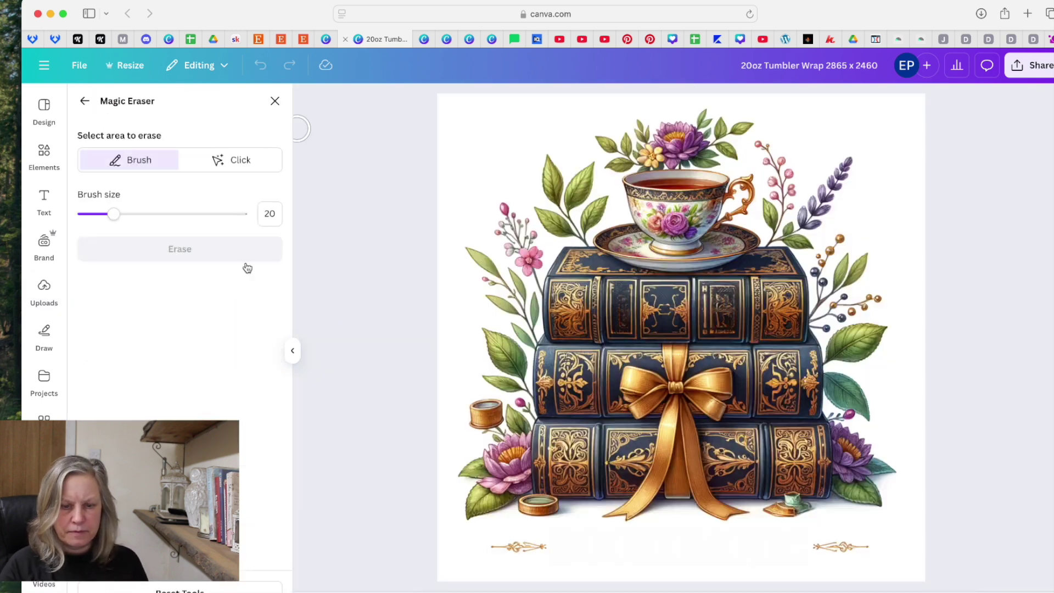
mouse_move(495, 410)
left_mouse_down()
mouse_move(476, 413)
mouse_move(490, 420)
mouse_move(481, 411)
left_mouse_up()
left_click(245, 254)
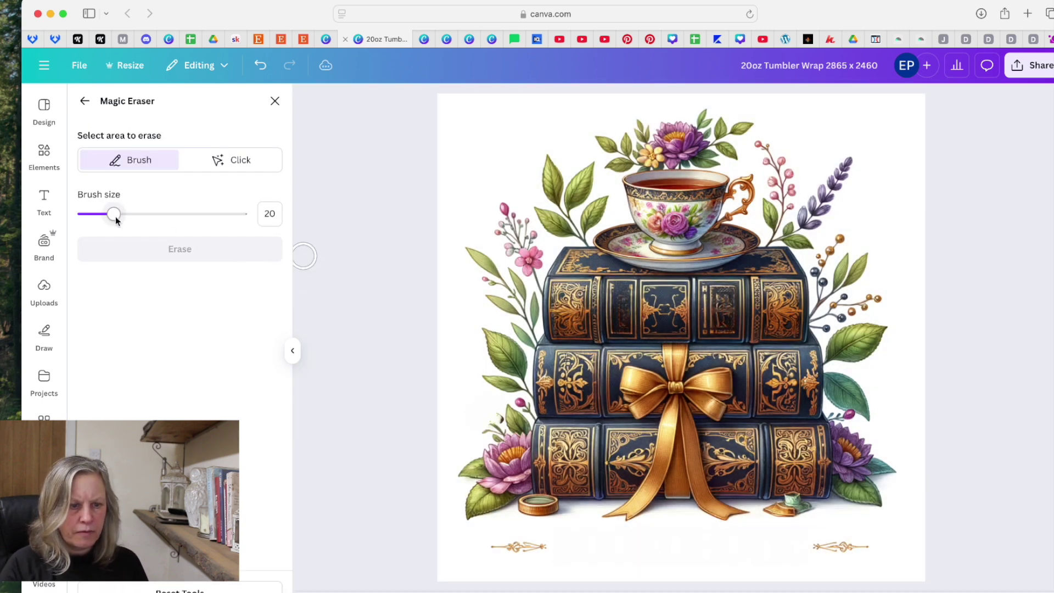
left_click_drag(115, 217, 84, 214)
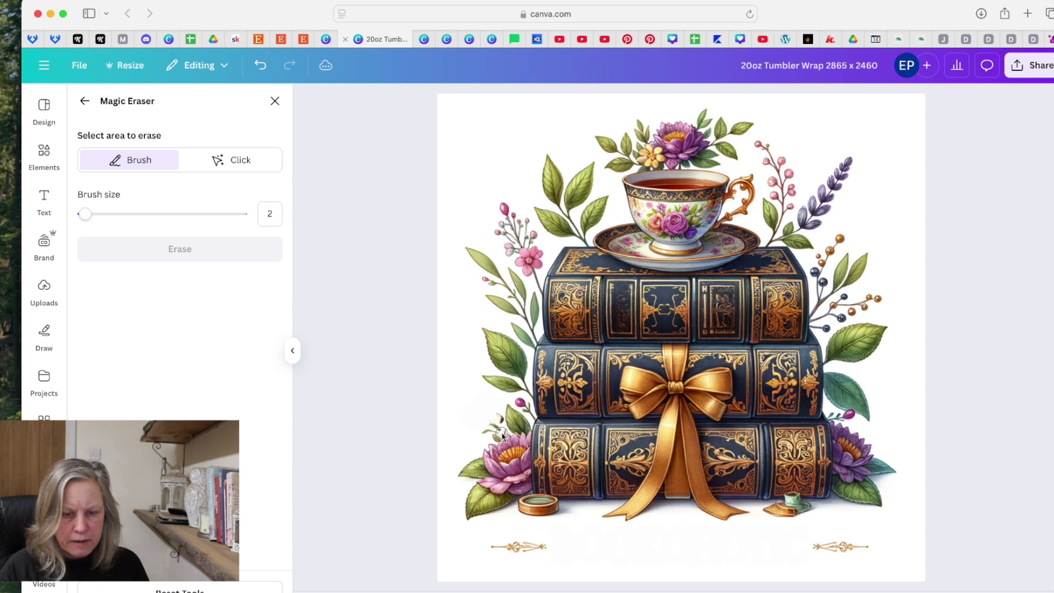
mouse_move(501, 423)
left_mouse_down()
mouse_move(500, 435)
mouse_move(491, 427)
mouse_move(501, 436)
mouse_move(484, 433)
mouse_move(494, 420)
mouse_move(493, 430)
left_mouse_up()
left_click(224, 259)
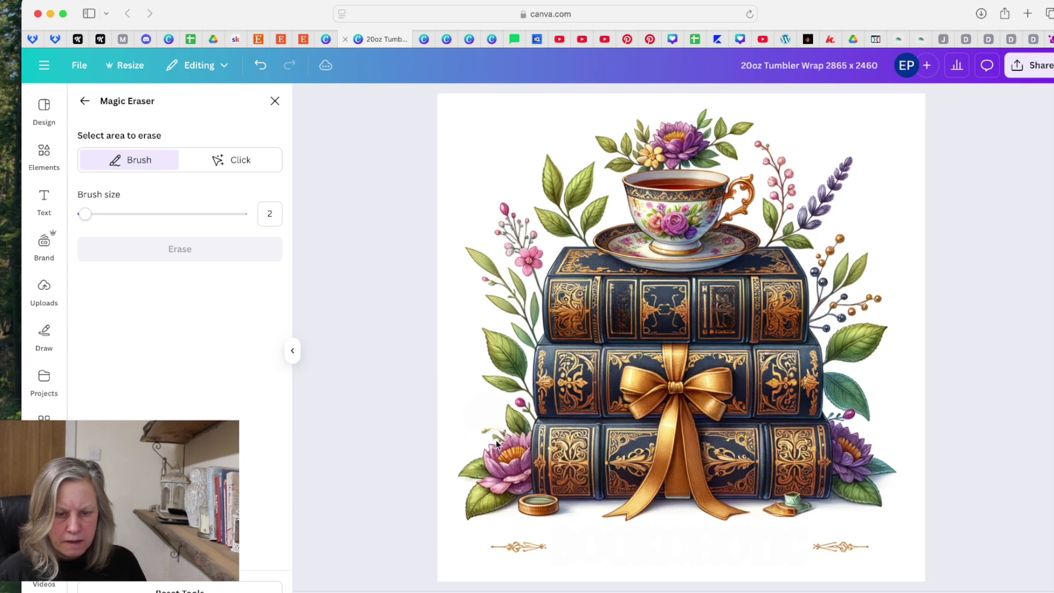
left_click_drag(502, 435, 477, 435)
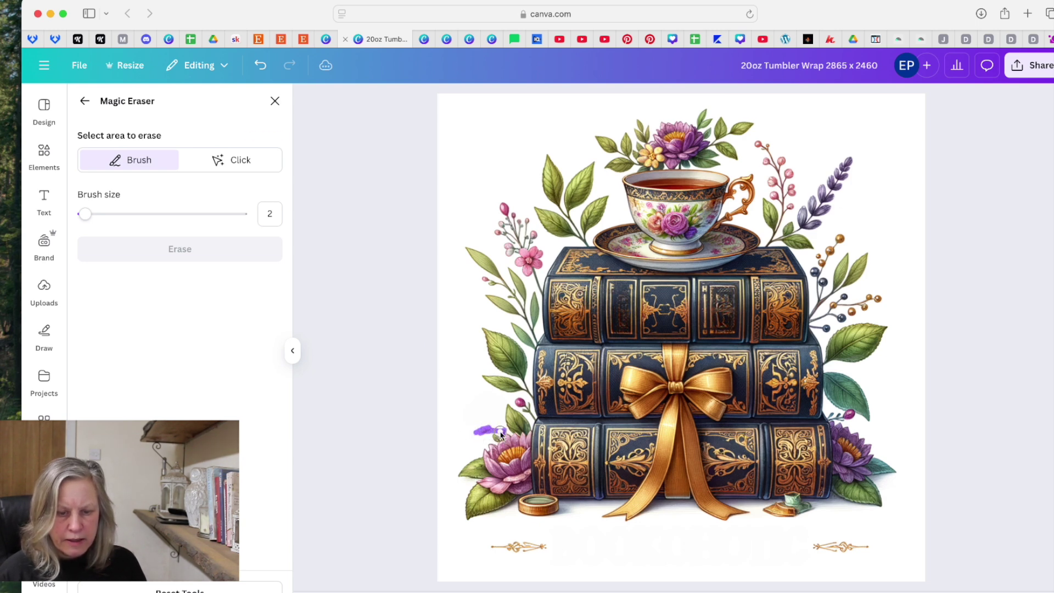
left_click(208, 247)
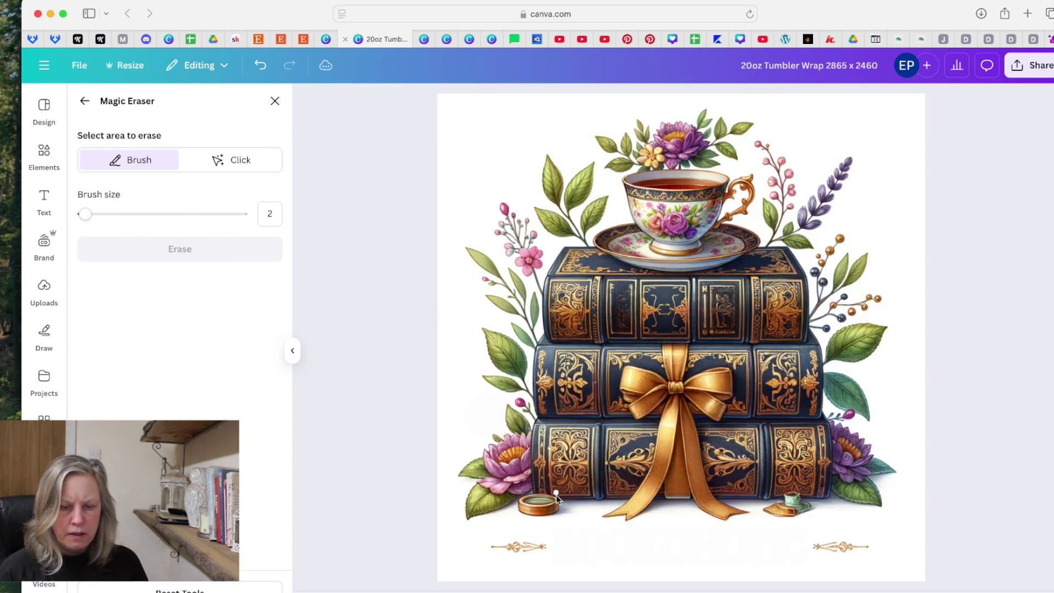
Erase the small coin, its leftovers and the little teacup at bottom right, brush size 9.
mouse_move(547, 510)
left_mouse_down()
mouse_move(524, 498)
mouse_move(519, 510)
mouse_move(560, 508)
left_mouse_up()
left_click(199, 248)
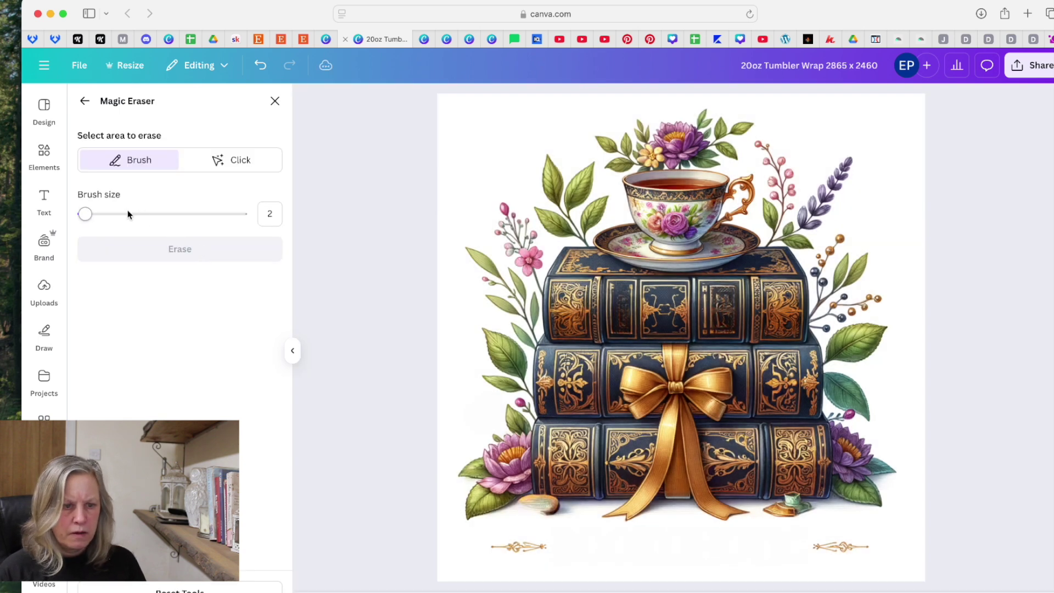
left_click(95, 213)
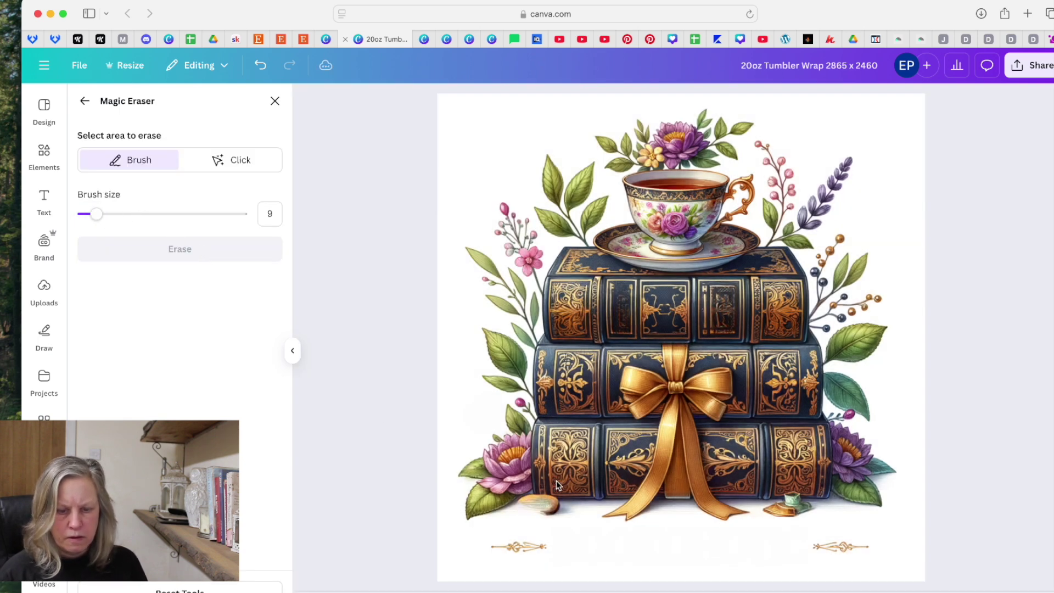
mouse_move(523, 502)
left_mouse_down()
mouse_move(552, 512)
mouse_move(528, 506)
mouse_move(577, 506)
mouse_move(542, 508)
left_mouse_up()
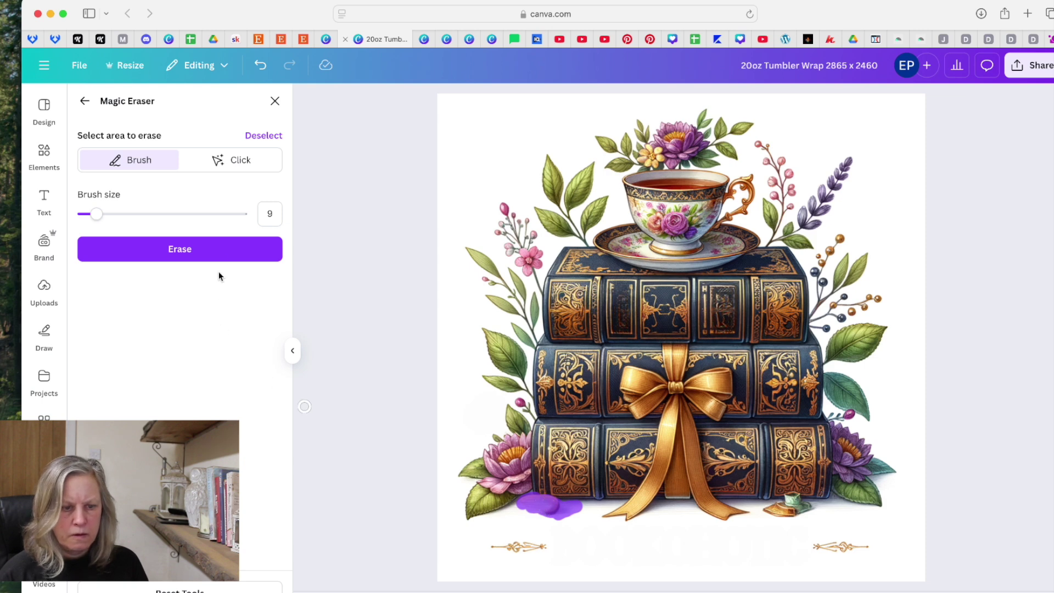
left_click(218, 254)
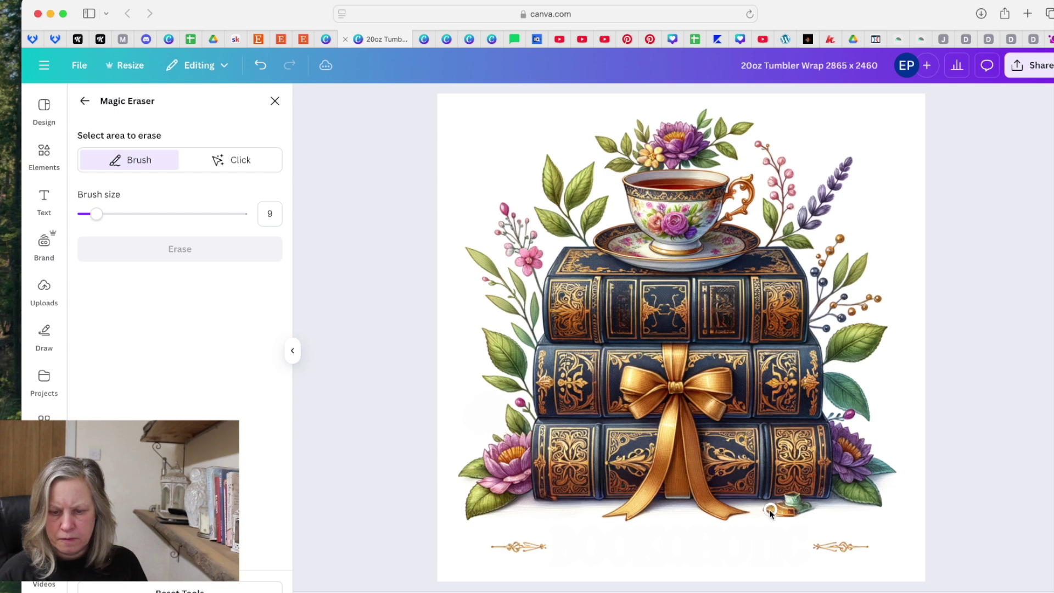
mouse_move(770, 512)
left_mouse_down()
mouse_move(810, 508)
mouse_move(776, 512)
mouse_move(797, 502)
mouse_move(788, 496)
mouse_move(798, 505)
mouse_move(795, 496)
mouse_move(789, 504)
left_mouse_up()
left_click(252, 258)
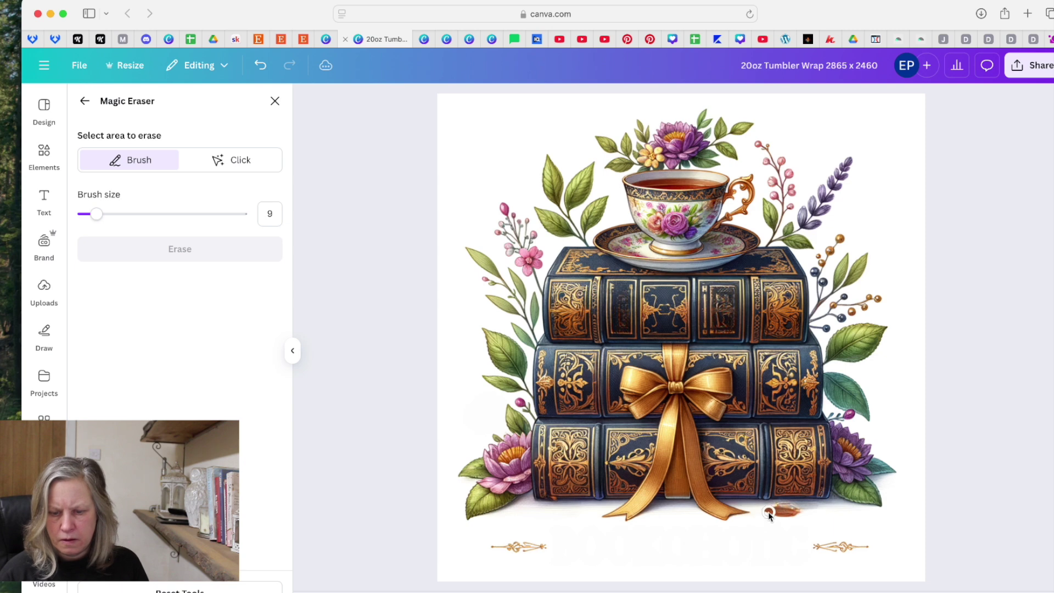
left_click_drag(768, 513, 837, 505)
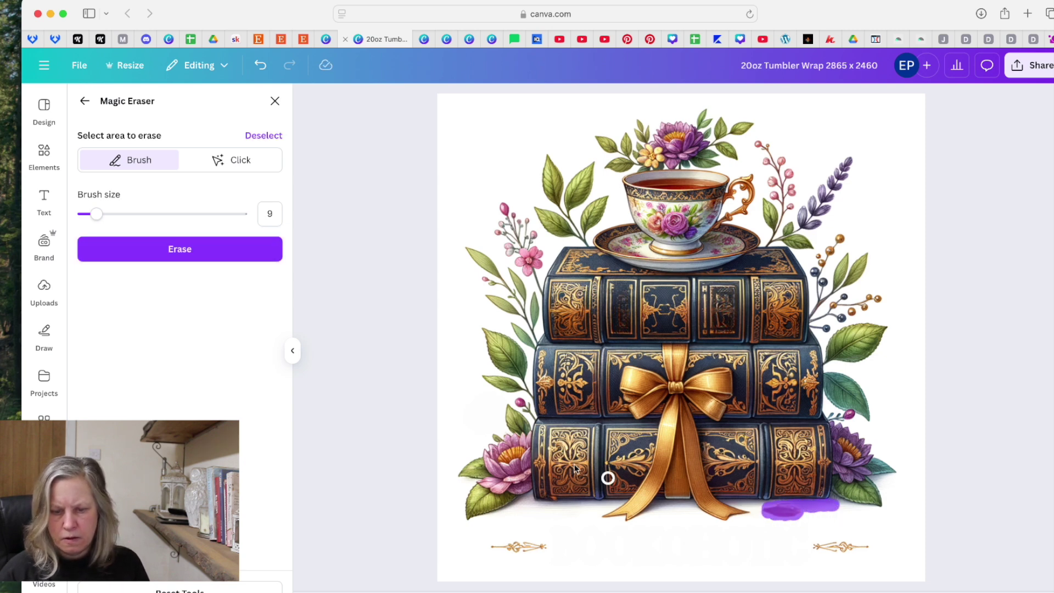
left_click(224, 242)
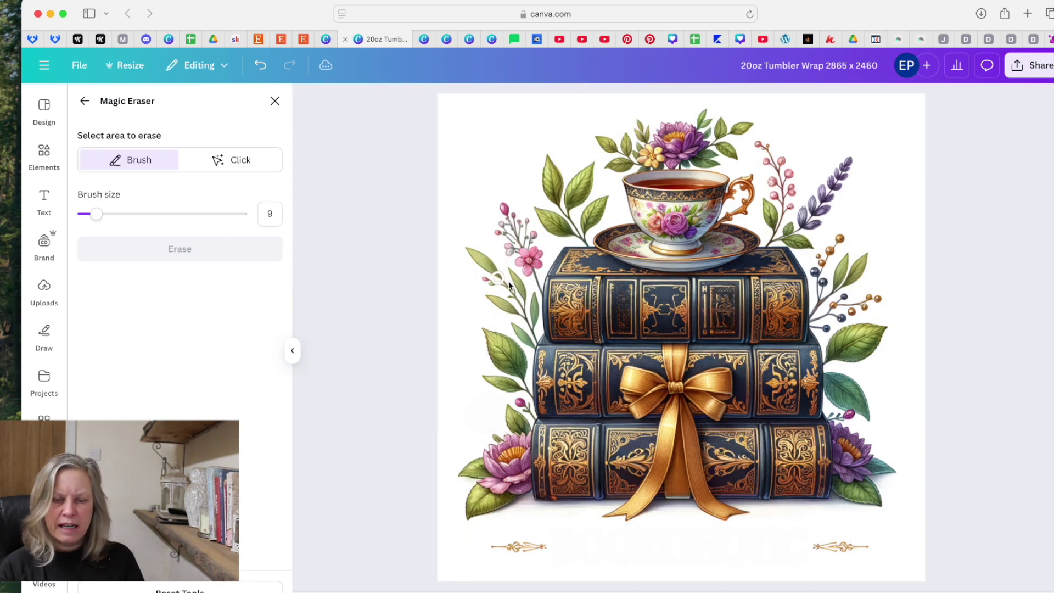
left_click(274, 101)
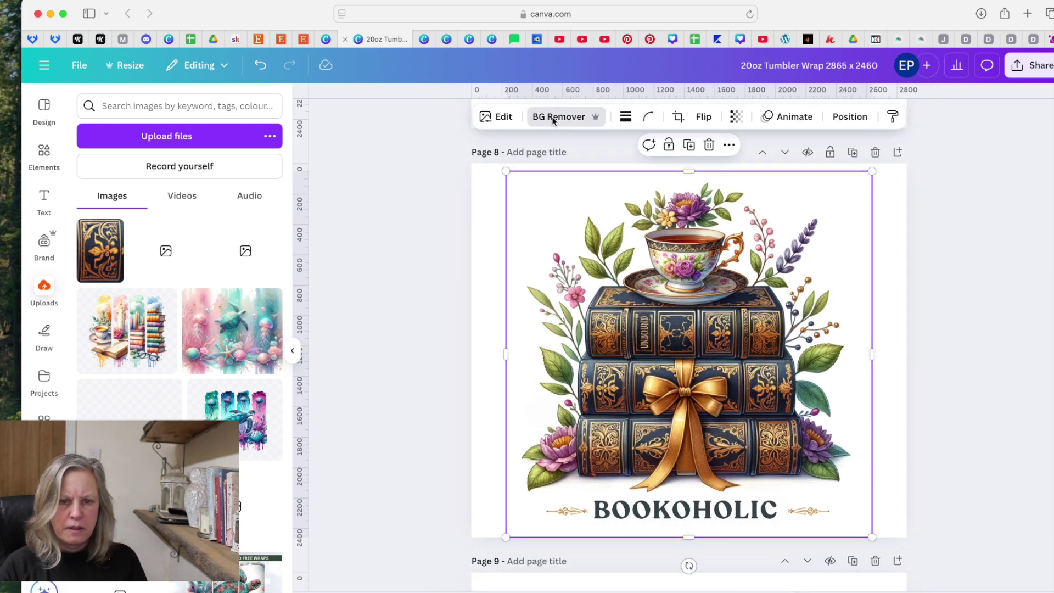
Remove the background from the BOOKOHOLIC teacup-and-books image and open the Download settings.
left_click(555, 117)
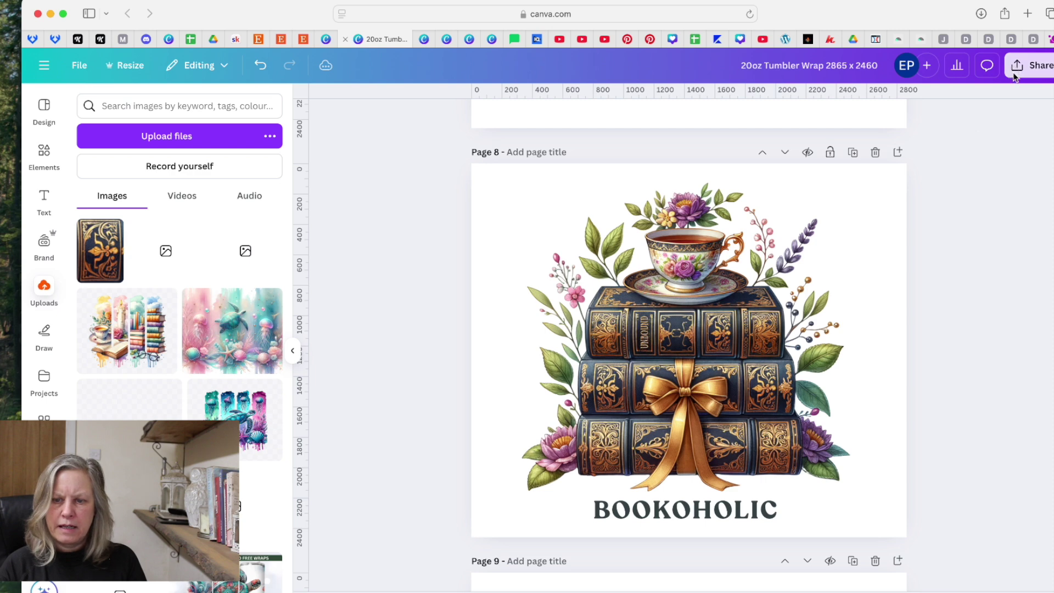
left_click(1031, 65)
left_click(841, 312)
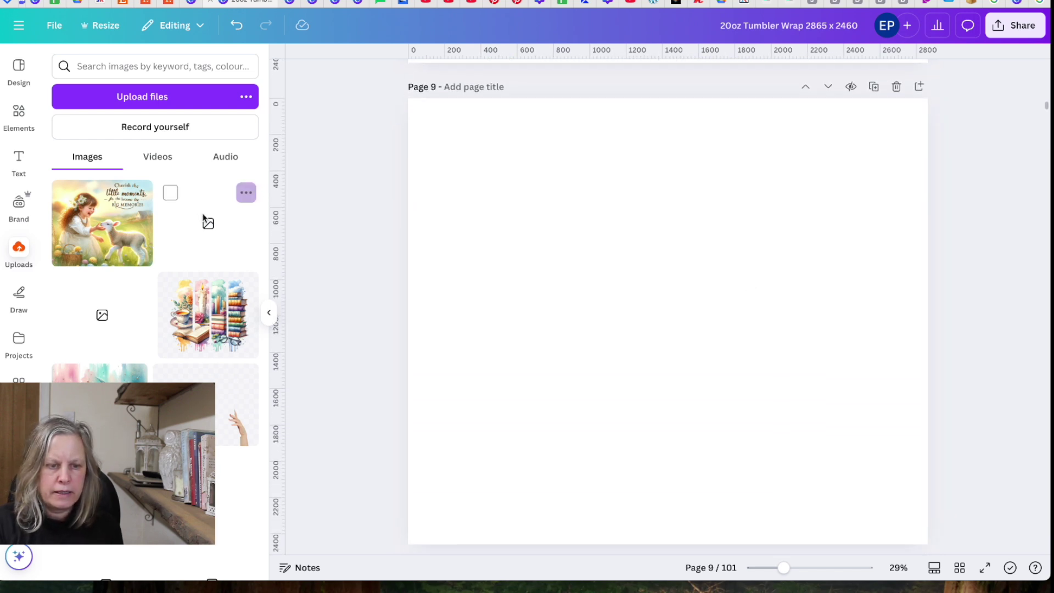
Place the girl-and-lamb picture on Page 9 and grab all its caption text as editable text.
left_click_drag(132, 219, 439, 208)
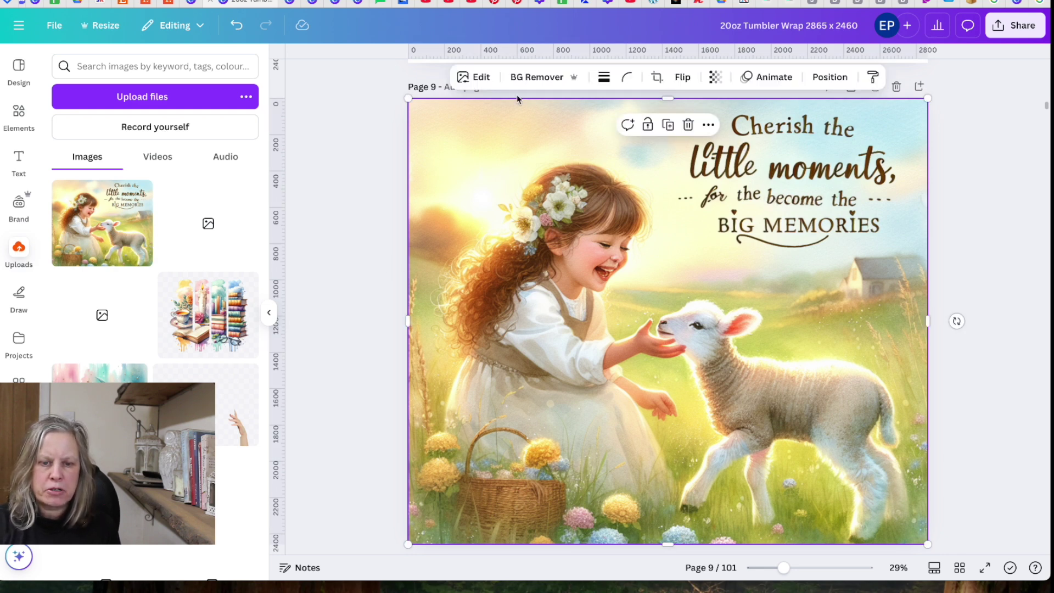
left_click(483, 77)
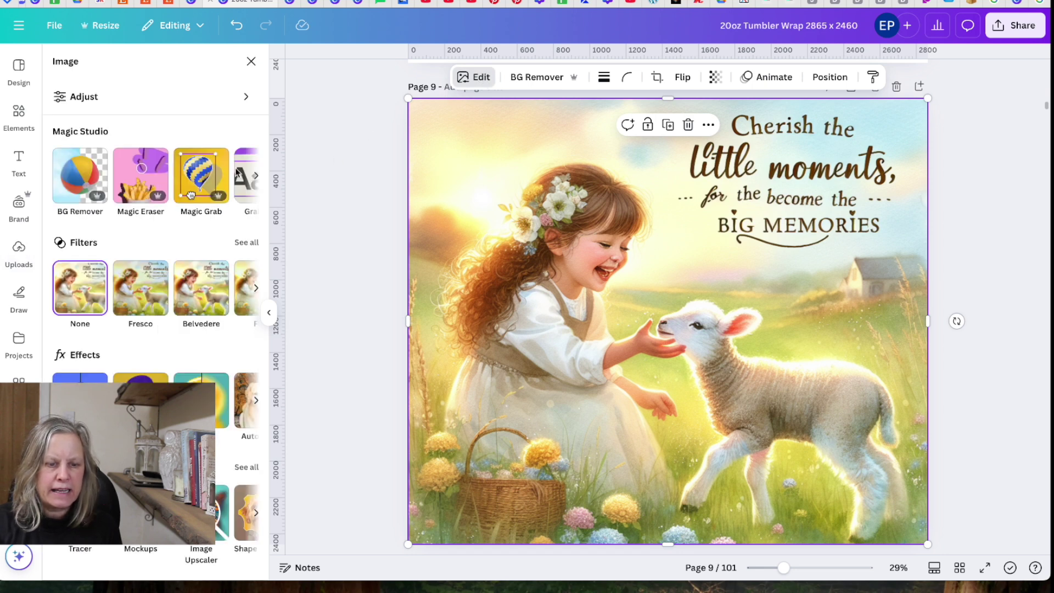
scroll(209, 178, "right", 3)
left_click(157, 184)
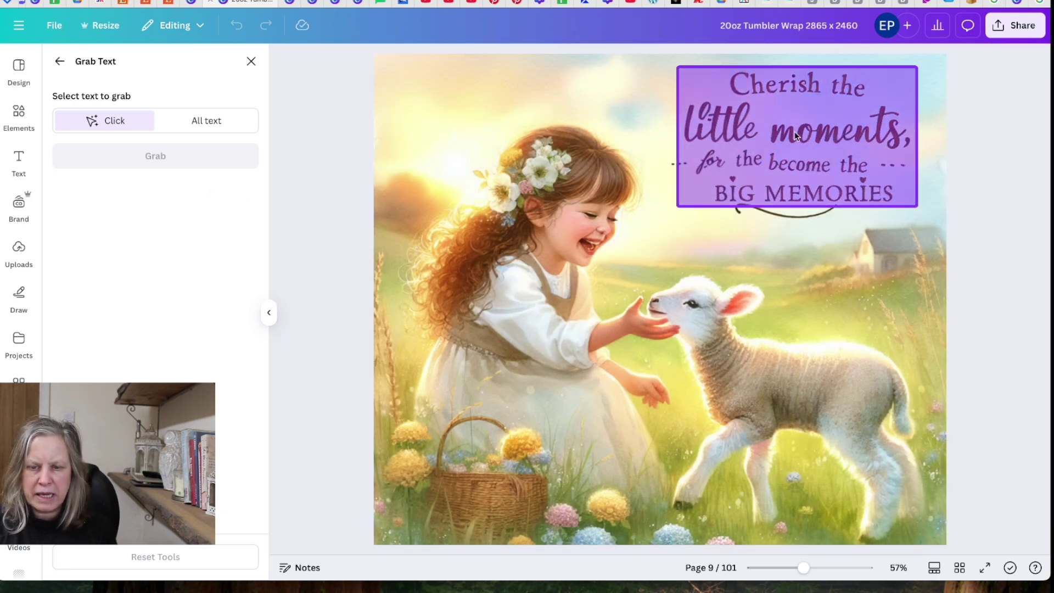
left_click(828, 171)
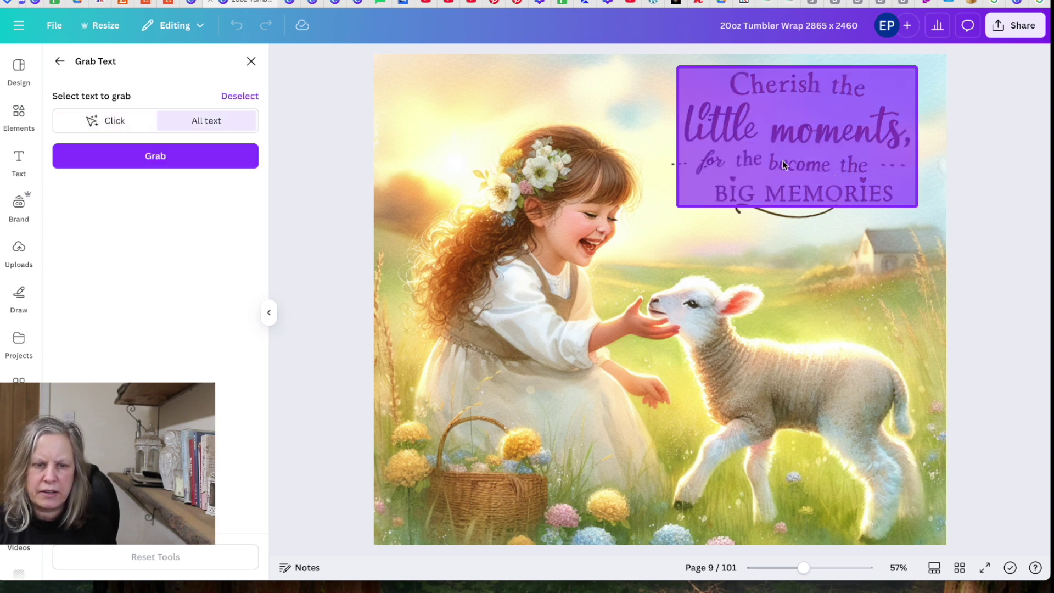
left_click(193, 159)
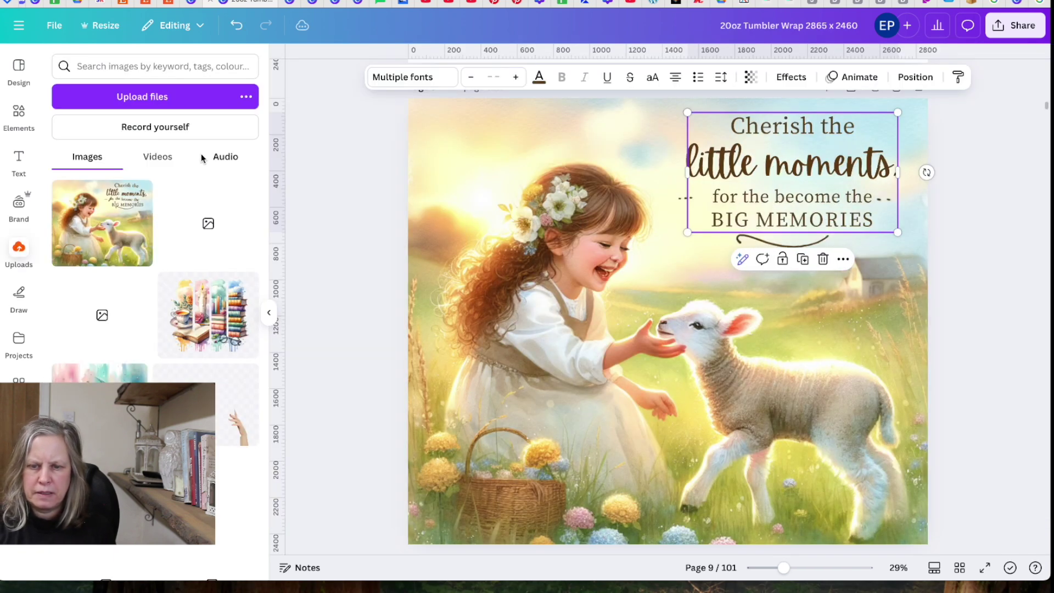
Move the grabbed caption text aside to the picture's centre, away from the sky.
left_click(787, 314)
left_click(838, 191)
mouse_move(838, 191)
left_mouse_down()
mouse_move(643, 379)
mouse_move(816, 191)
mouse_move(834, 190)
left_mouse_up()
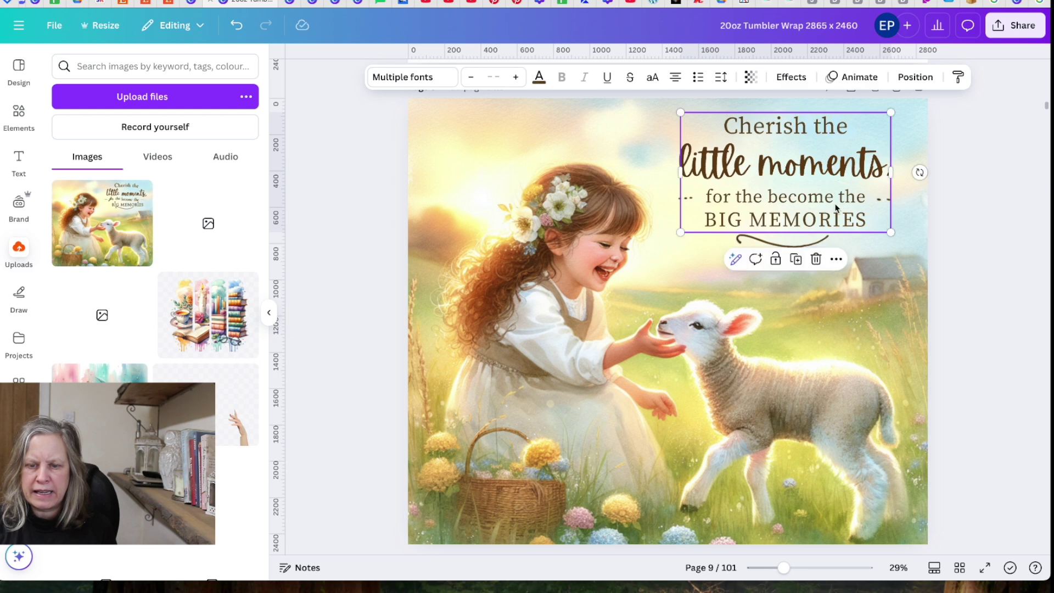
left_click(860, 279)
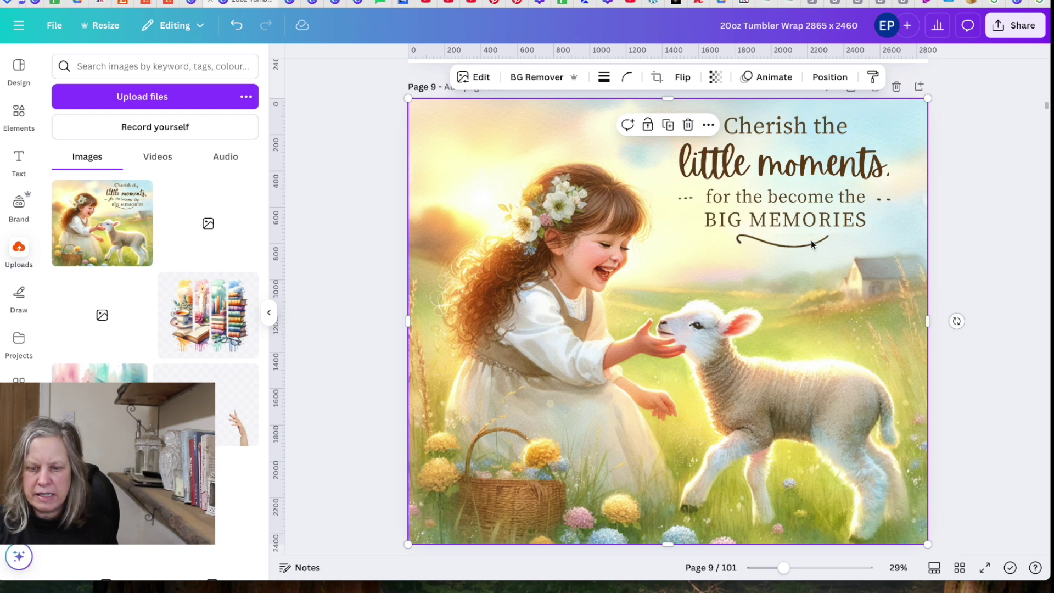
left_click_drag(803, 167, 681, 377)
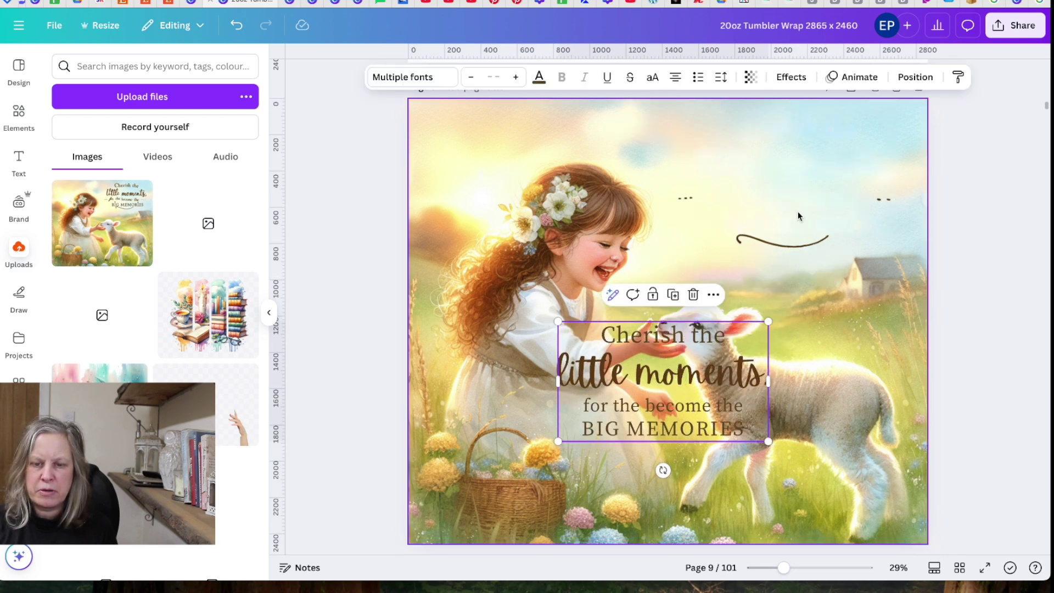
Magic-erase the leftover dashes, curved swash and specks from the sky, then move the caption back top right.
left_click(794, 203)
left_click(481, 79)
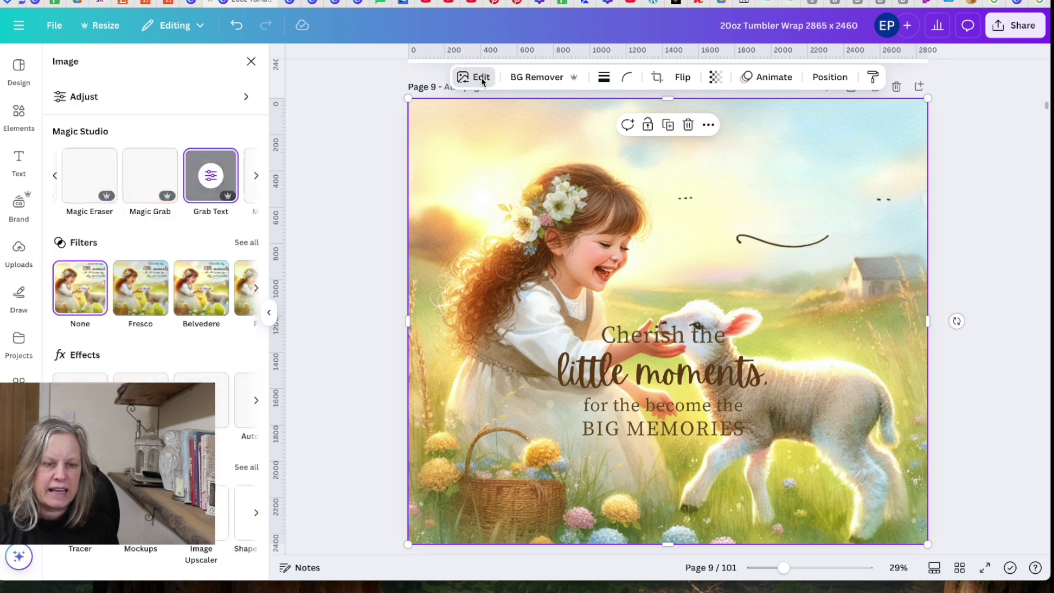
left_click(87, 184)
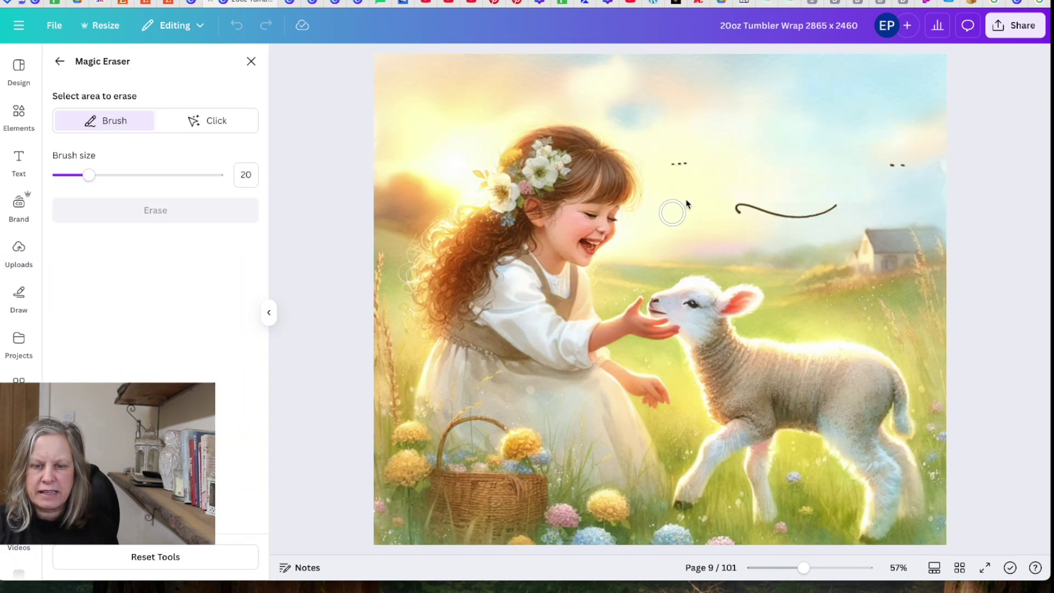
left_click_drag(661, 160, 691, 159)
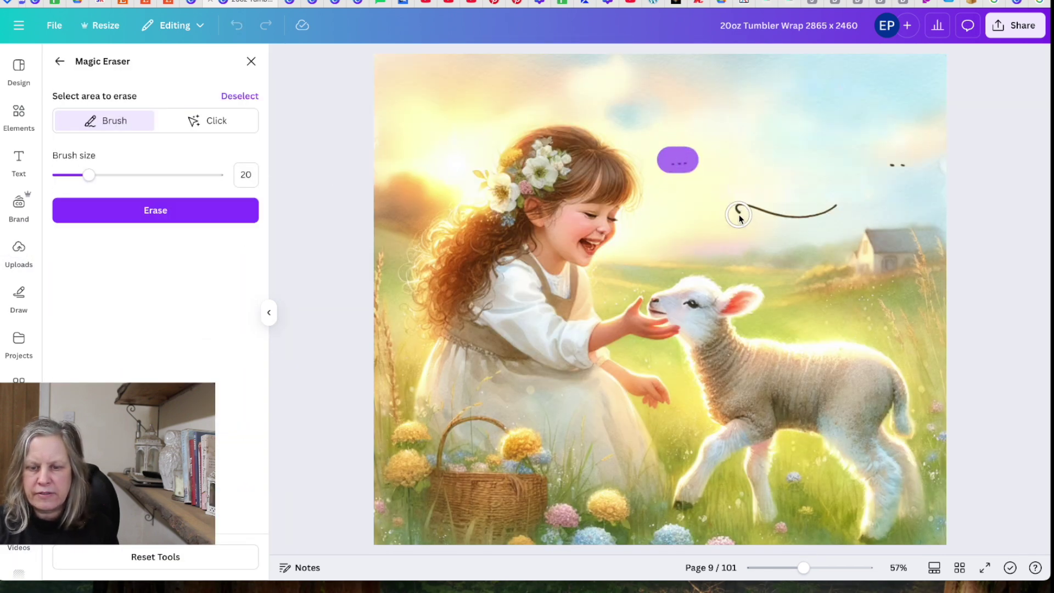
left_click_drag(736, 212, 845, 206)
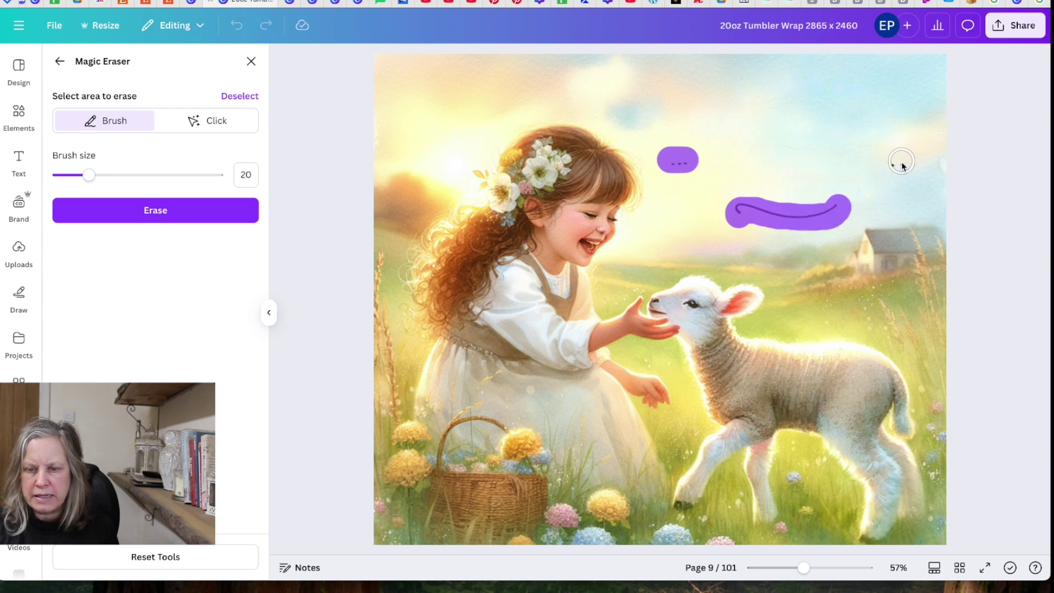
left_click(899, 165)
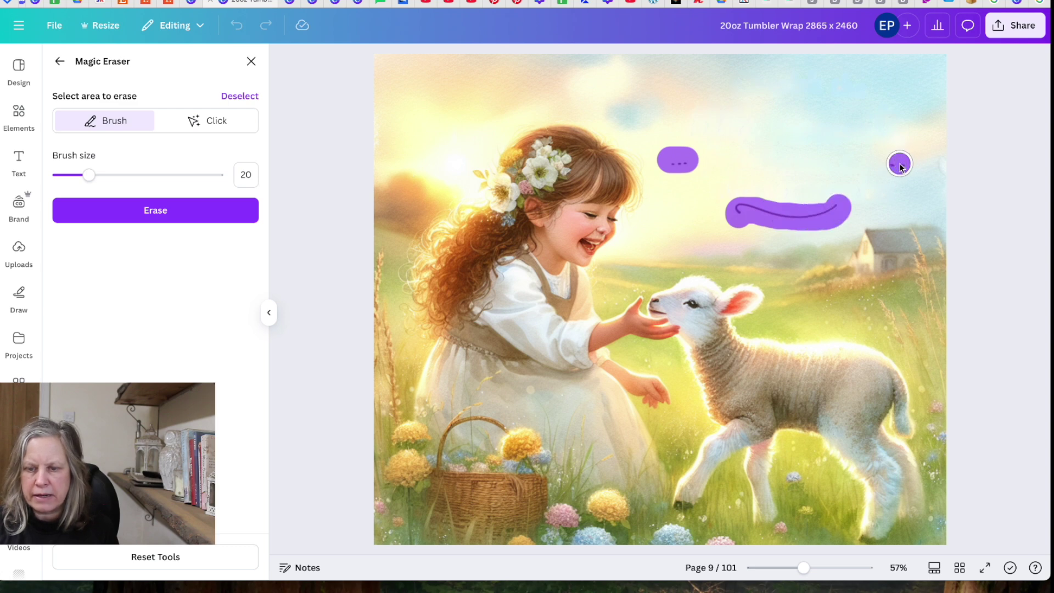
left_click(634, 139)
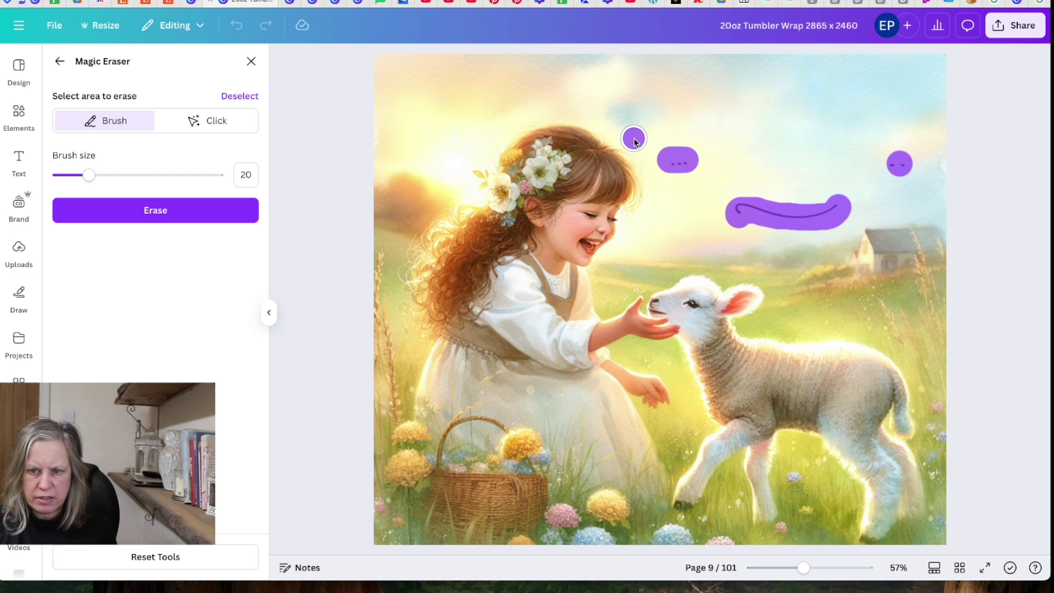
left_click(200, 212)
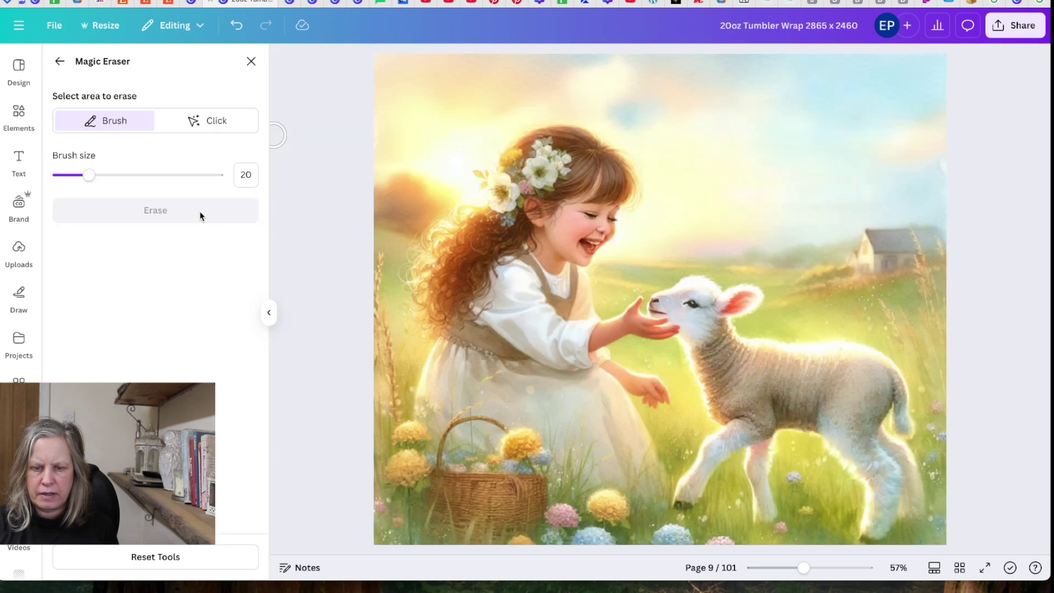
left_click(251, 61)
left_click_drag(656, 398, 786, 198)
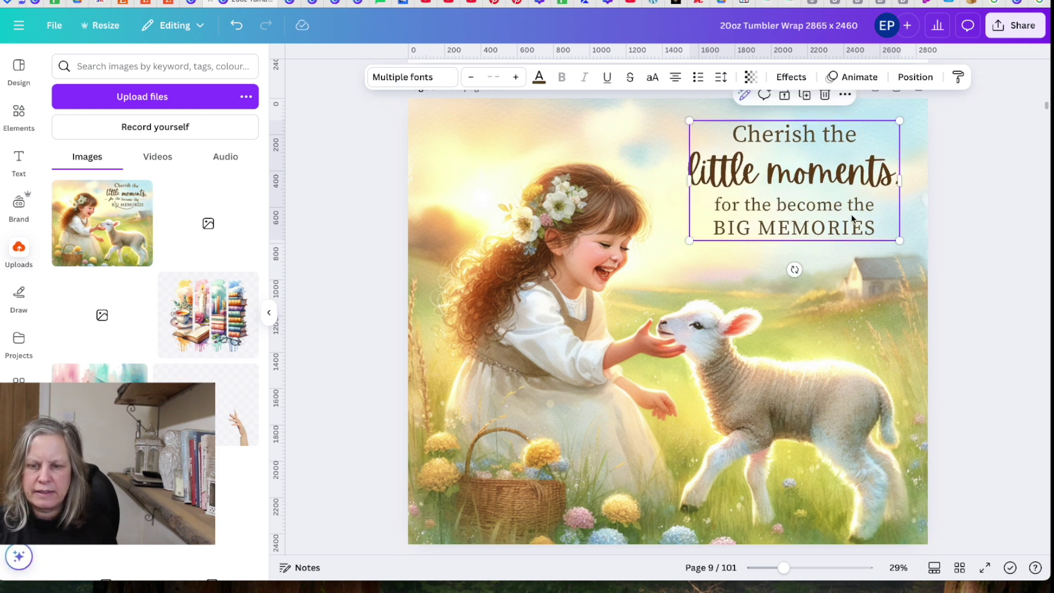
Deselect the caption and scroll down past the finished girl-and-lamb page.
left_click(992, 242)
scroll(991, 241, "down", 1)
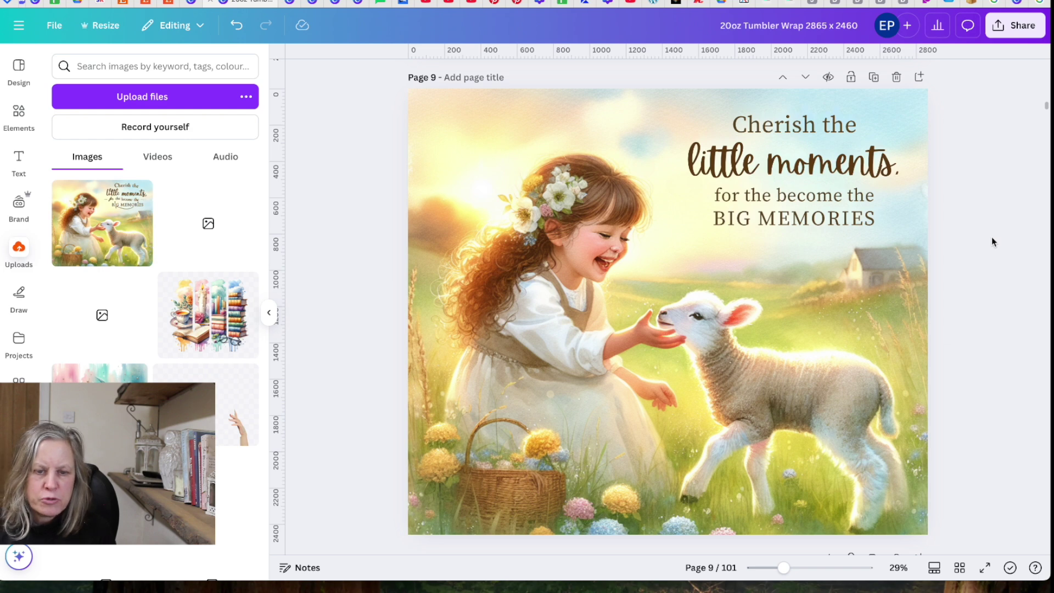